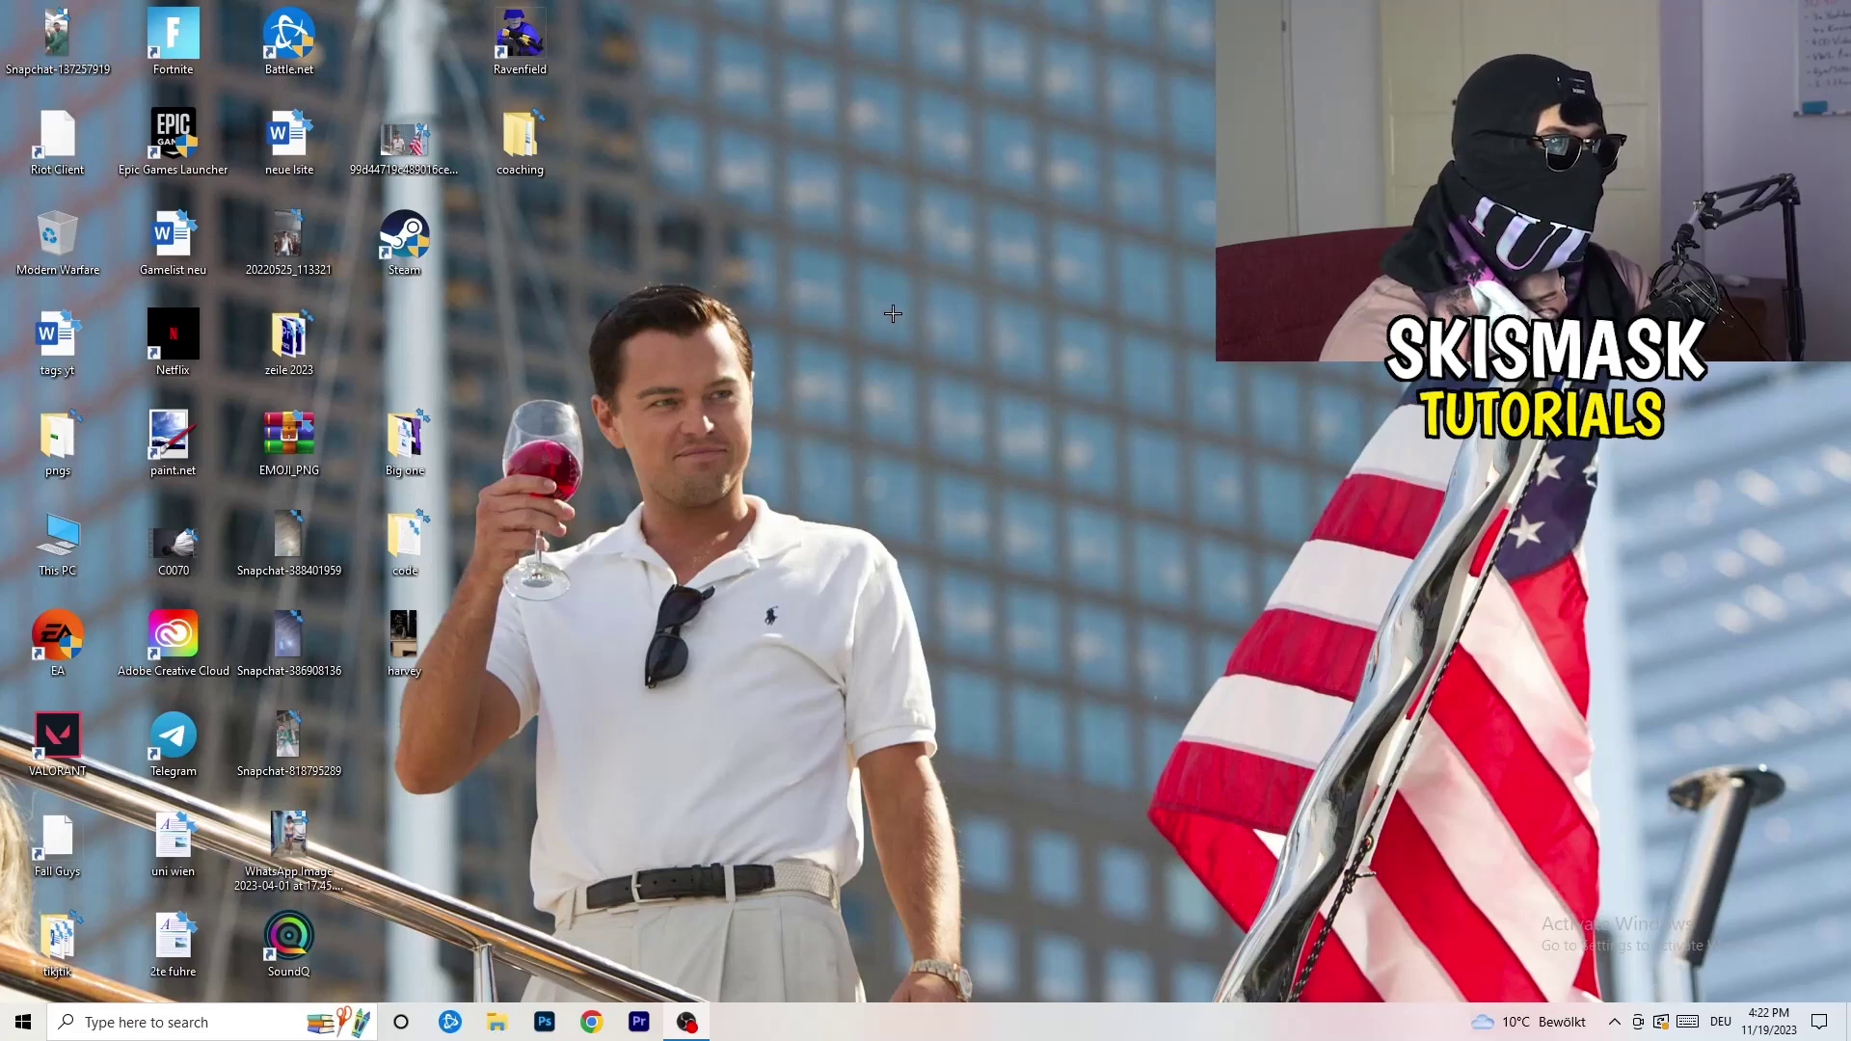
- Open Task Manager and maximize its window
left_click_drag(935, 1036, 849, 1034)
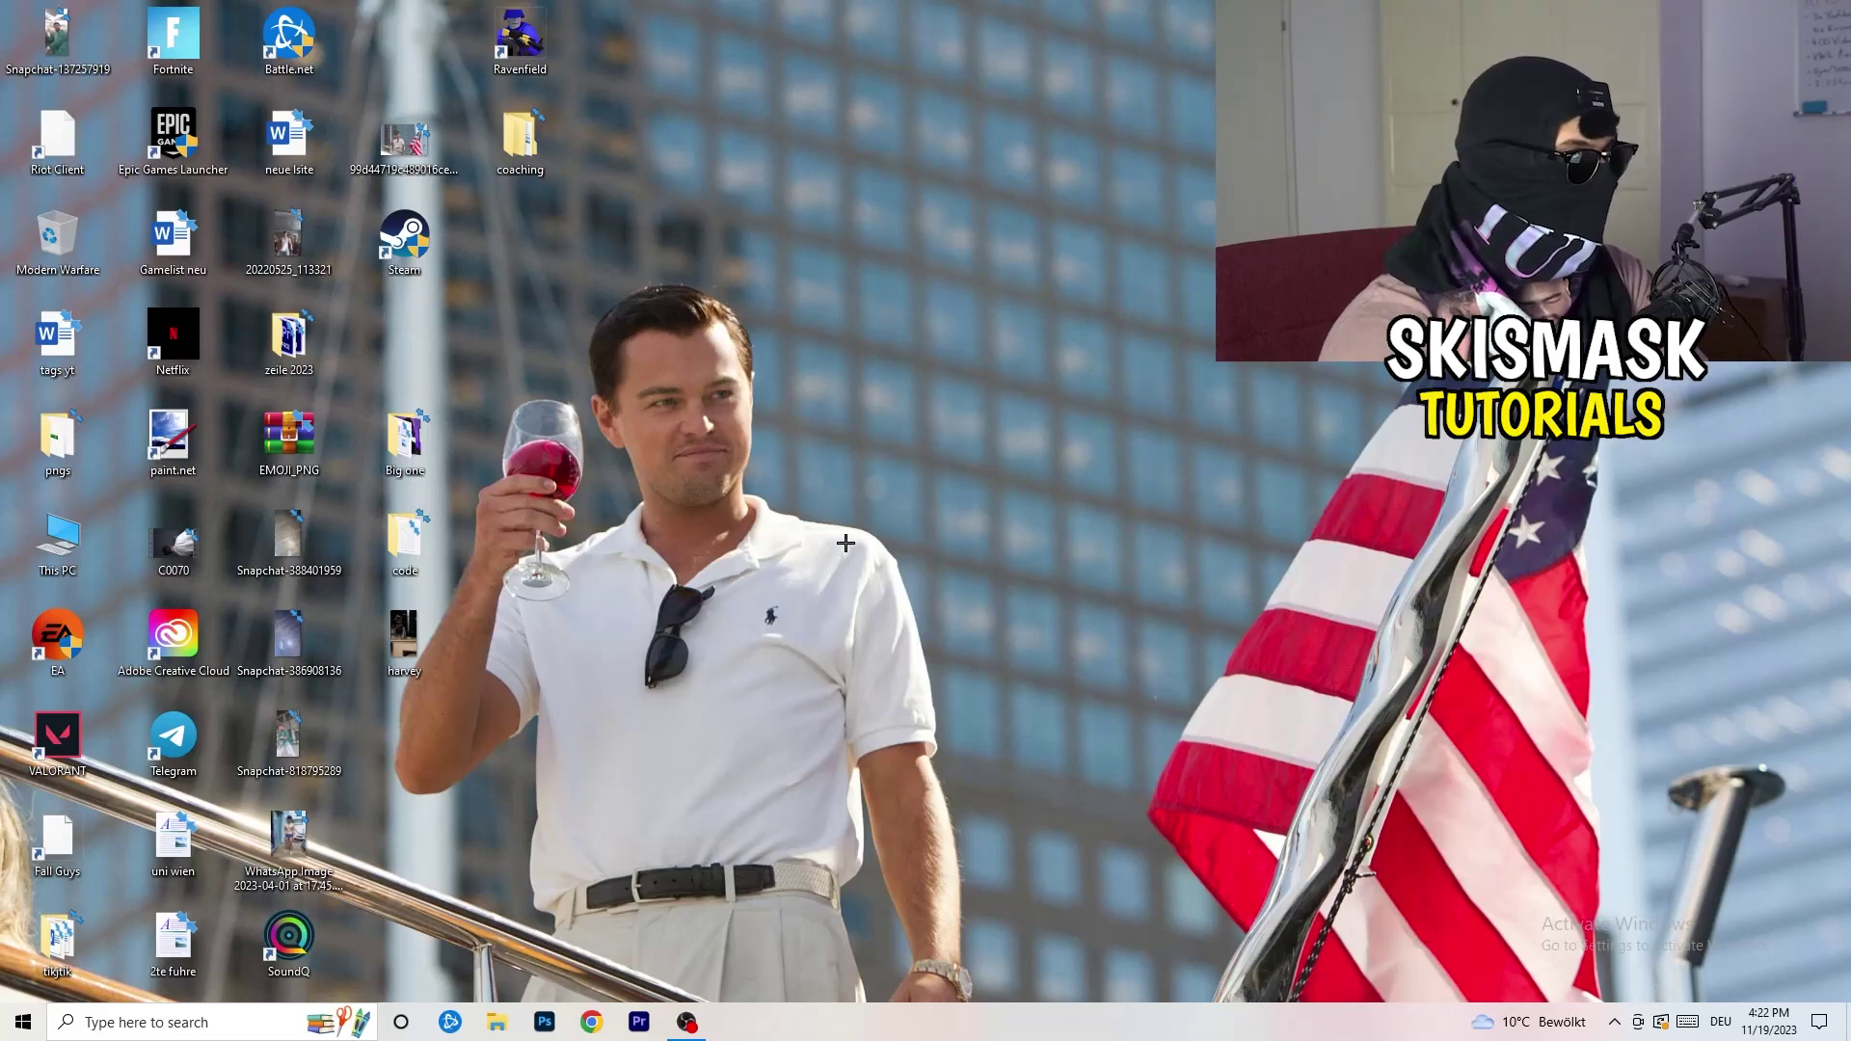
right_click(895, 1036)
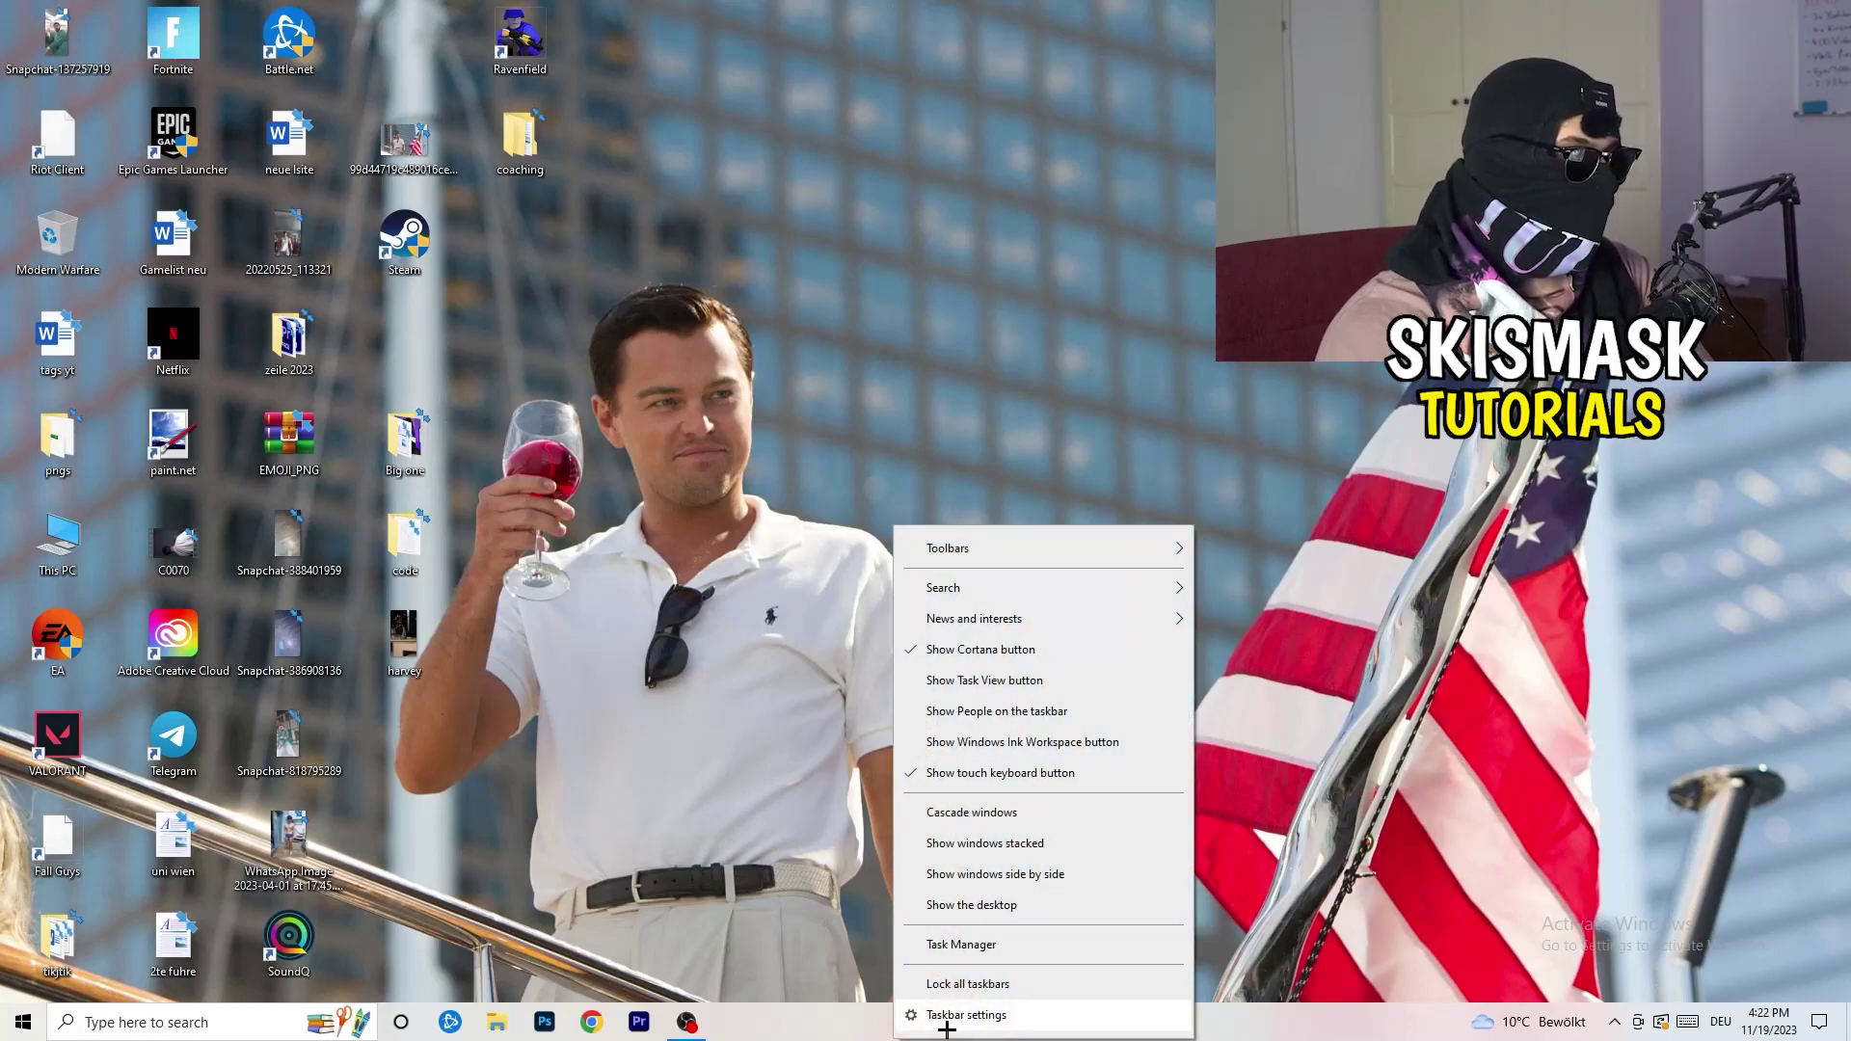
left_click(962, 944)
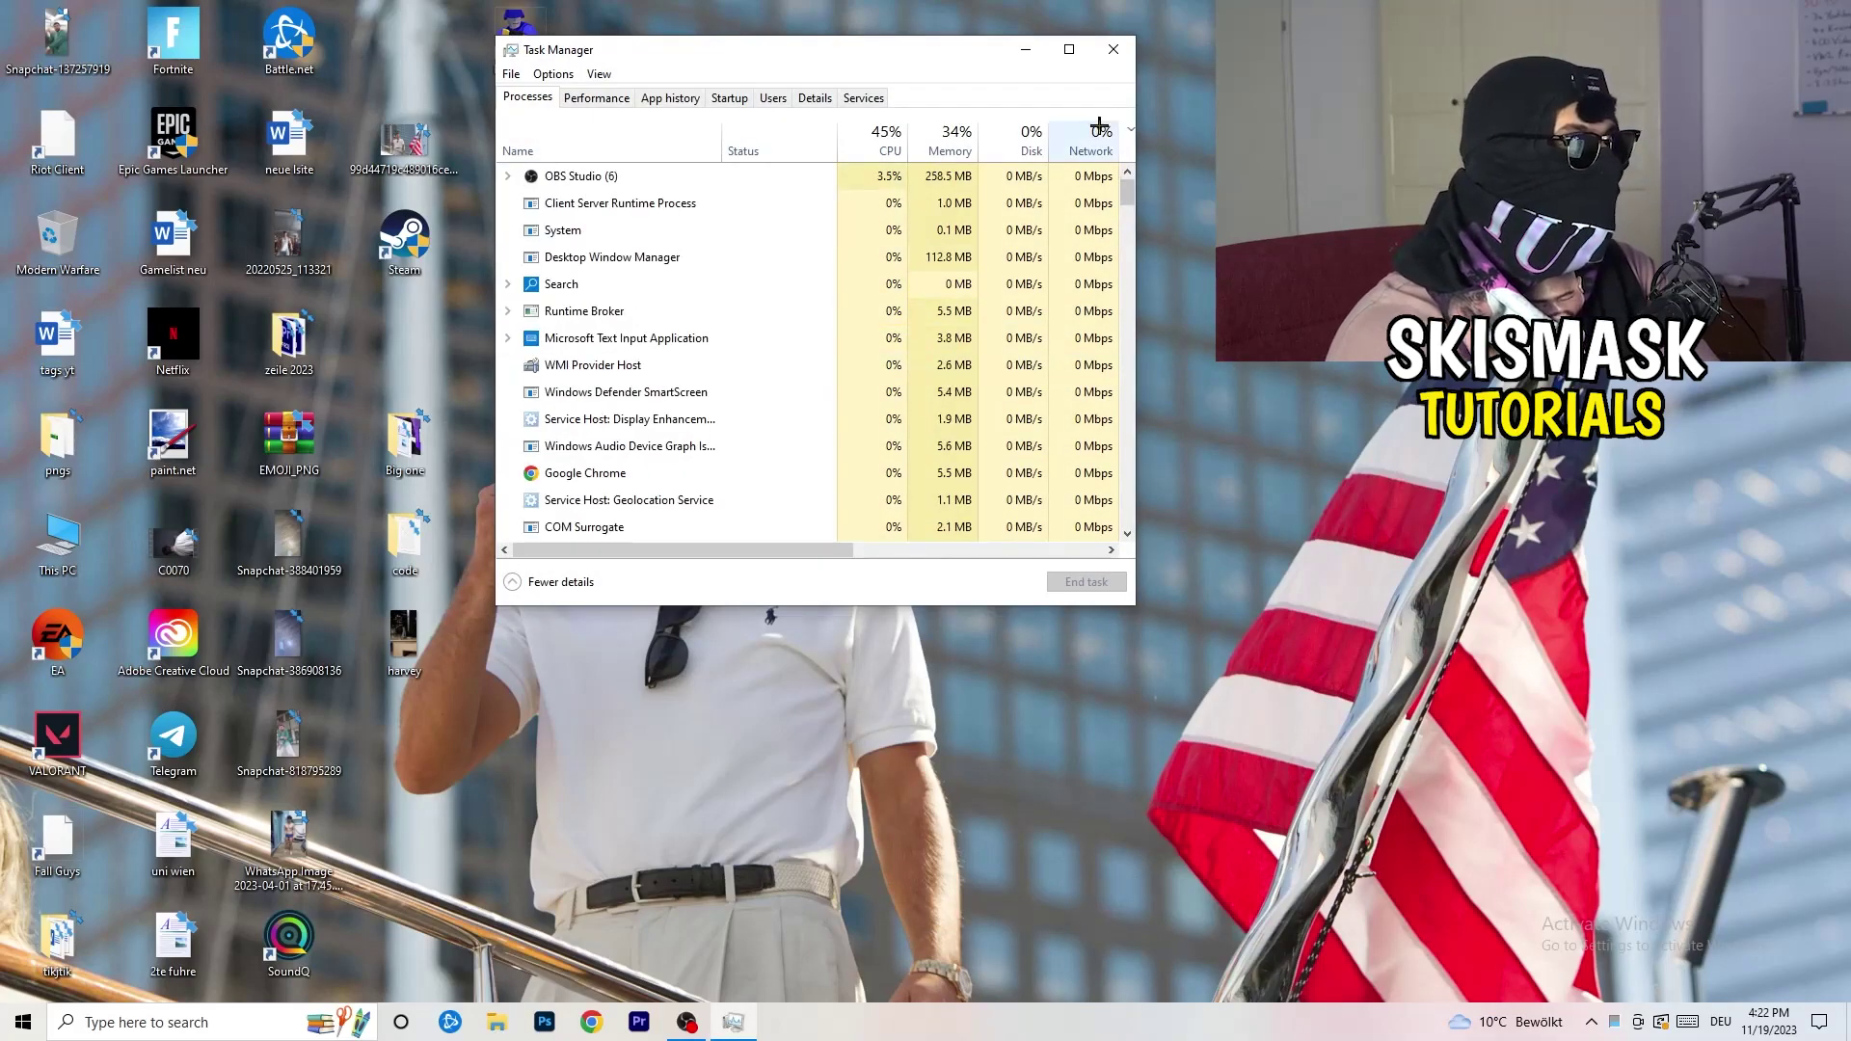
left_click(1066, 48)
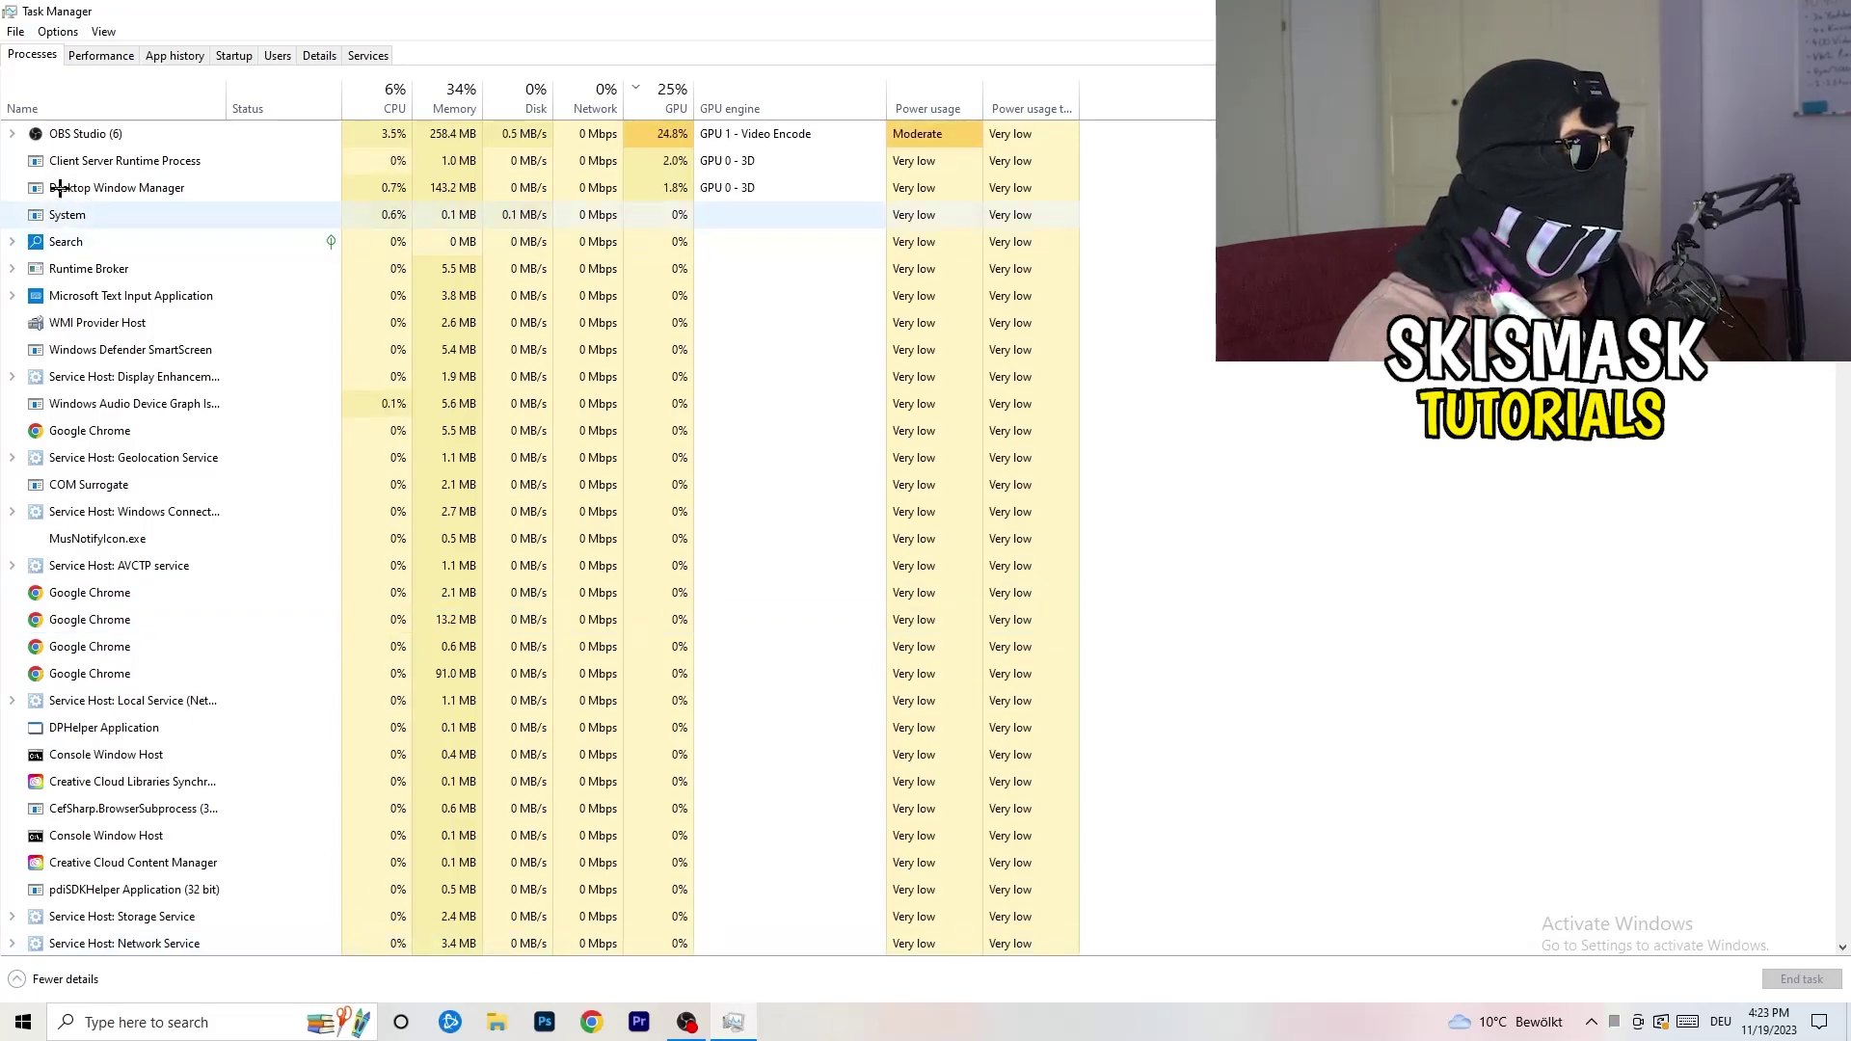
- Open Resource Monitor from Task Manager's performance view, maximize it, and examine the running processes in the CPU overview
left_click(106, 56)
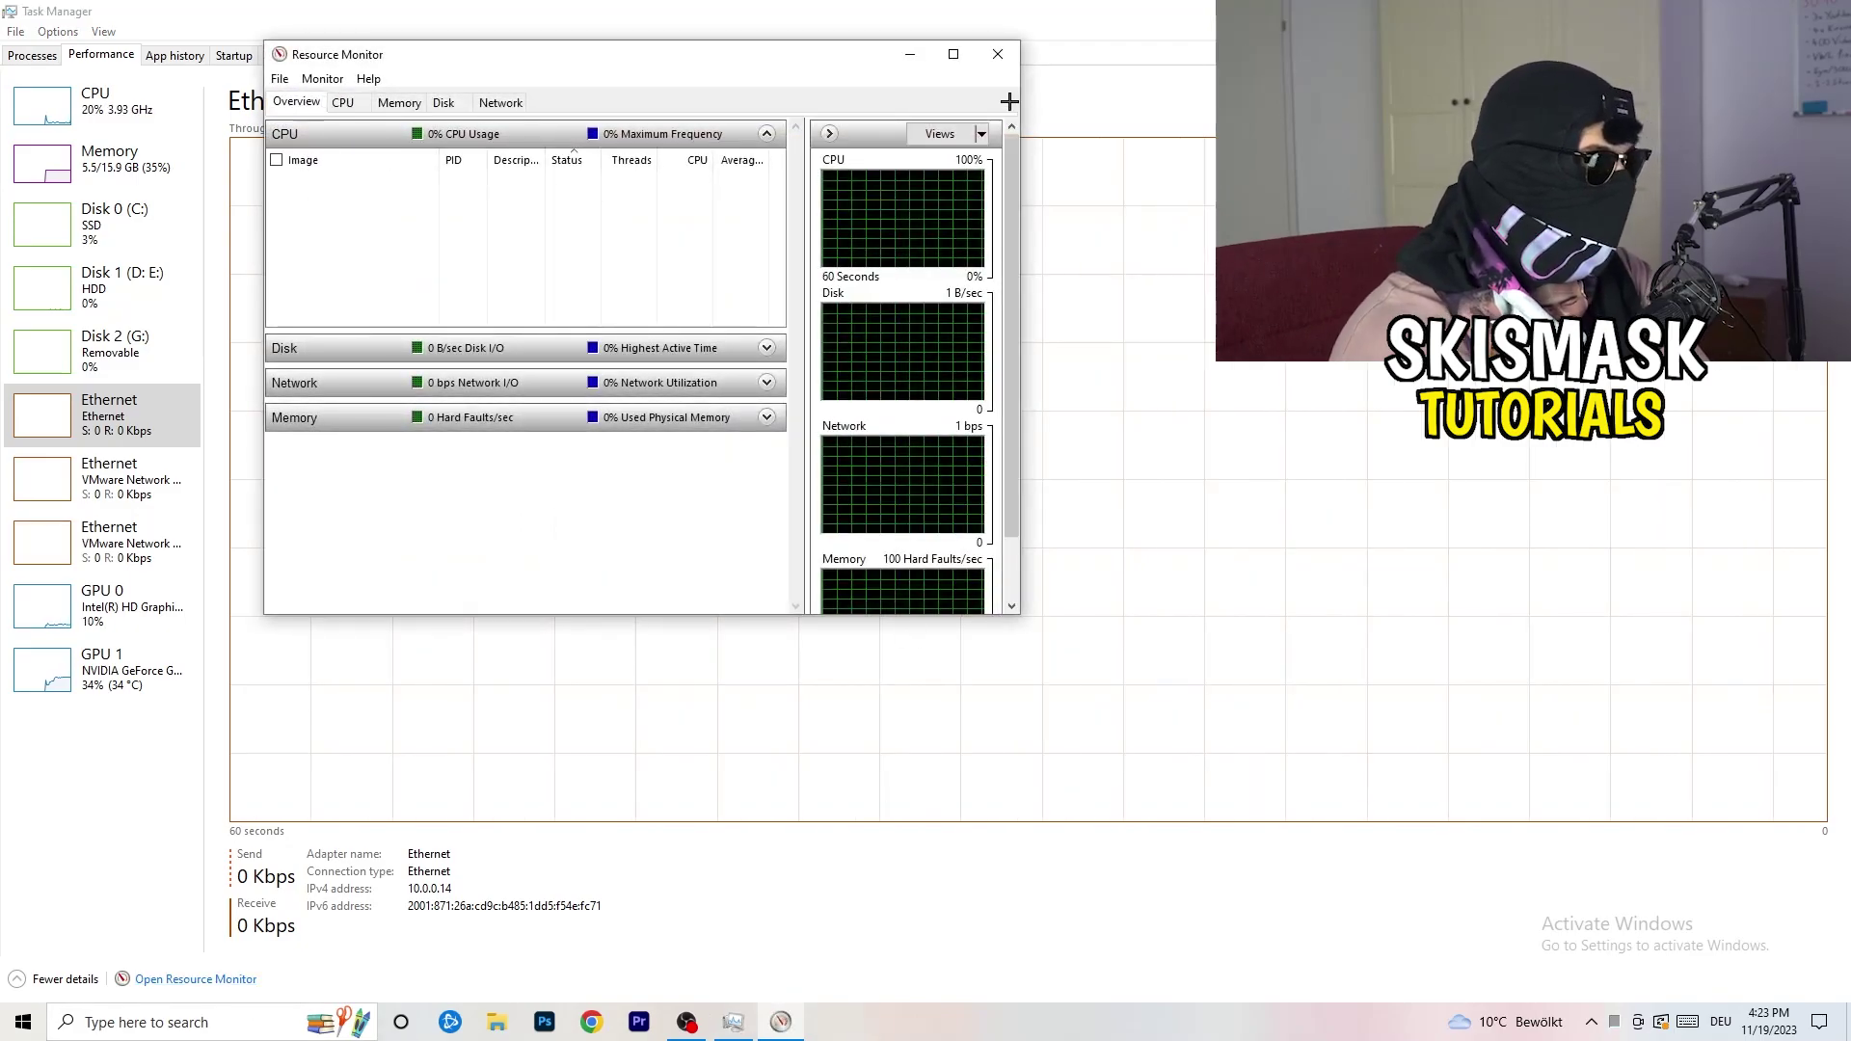
left_click(951, 49)
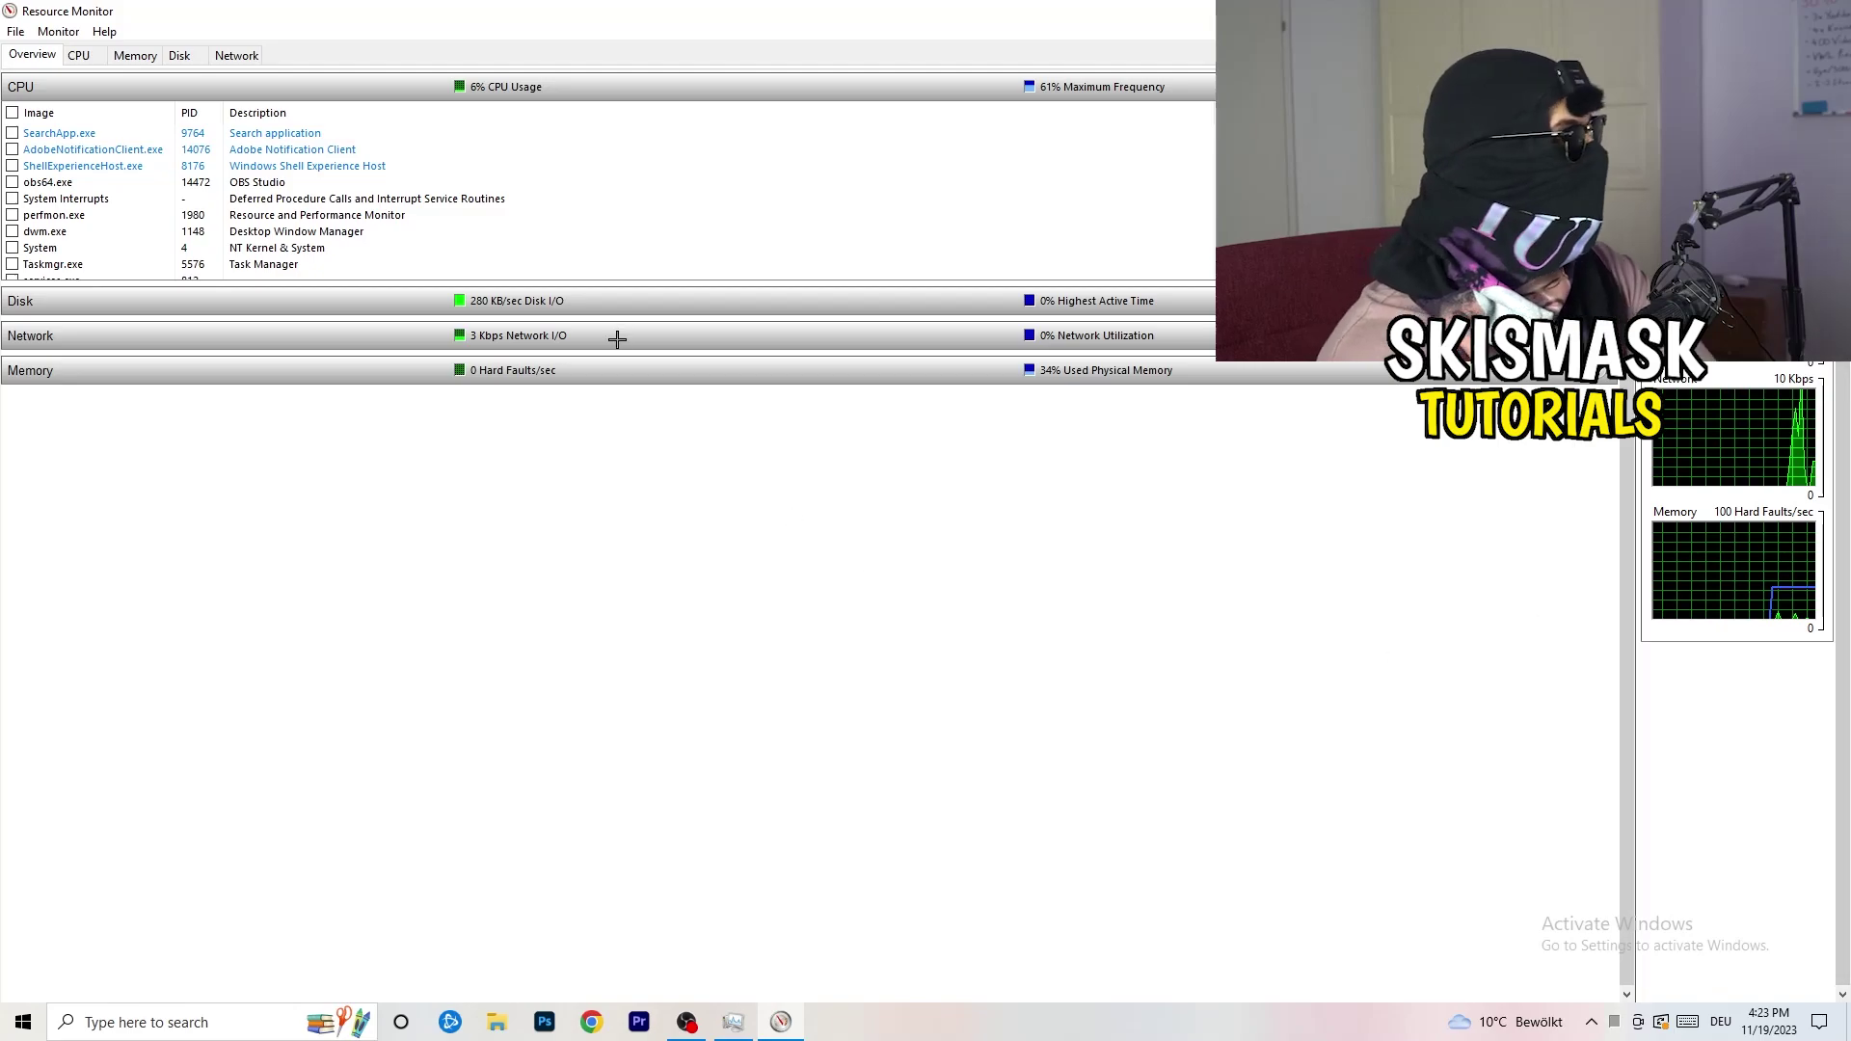
scroll(540, 202, "down", 3)
scroll(532, 201, "down", 10)
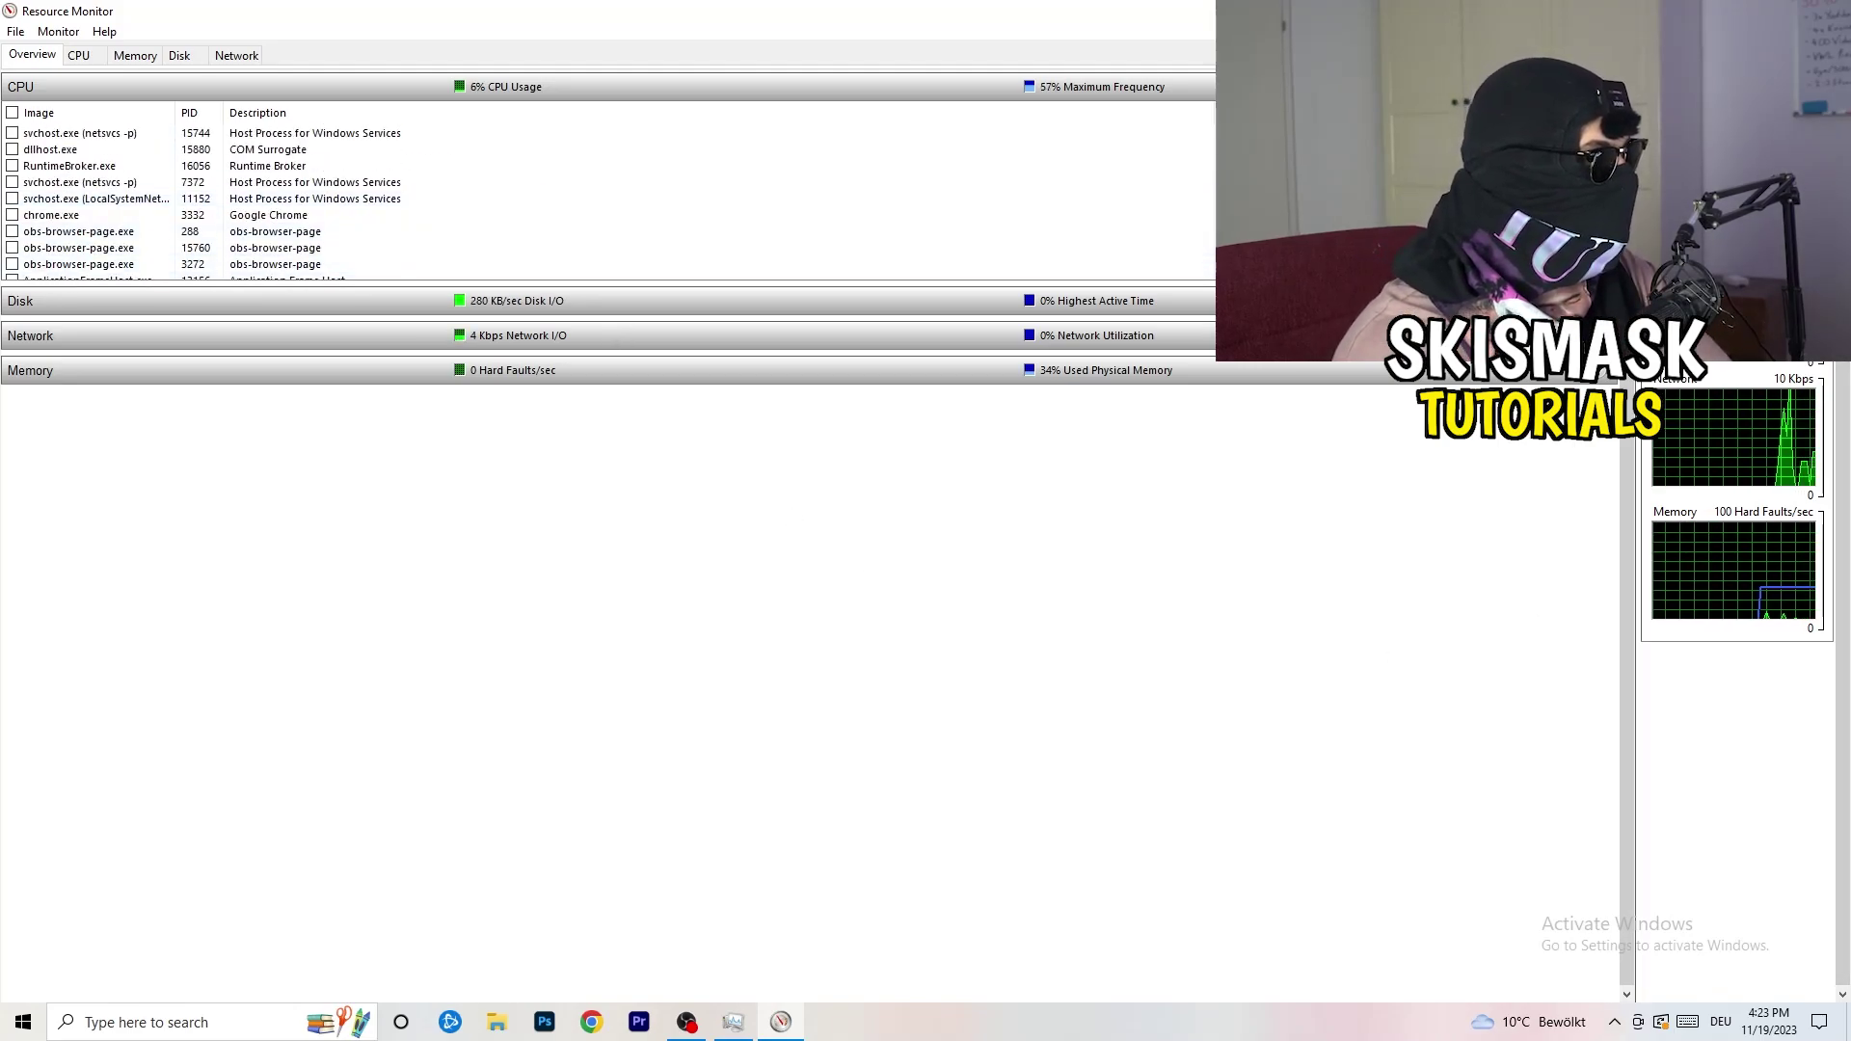
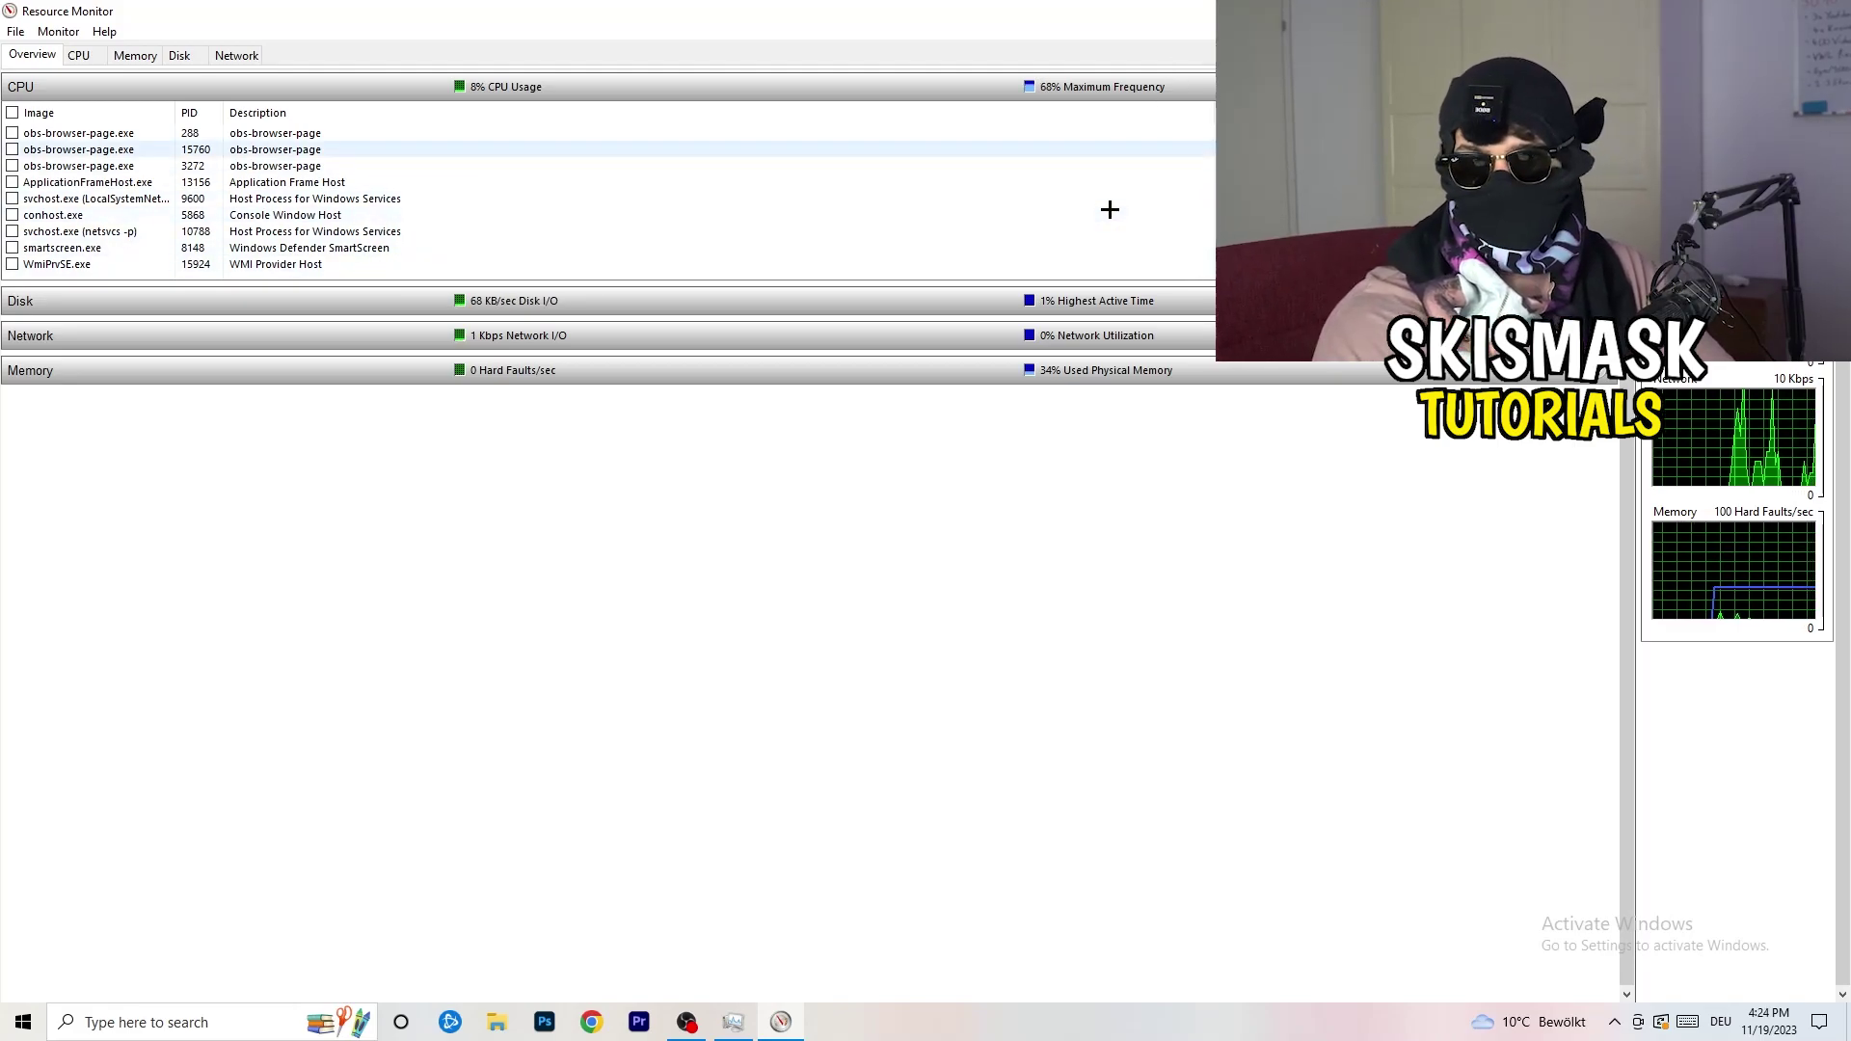
right_click(1101, 215)
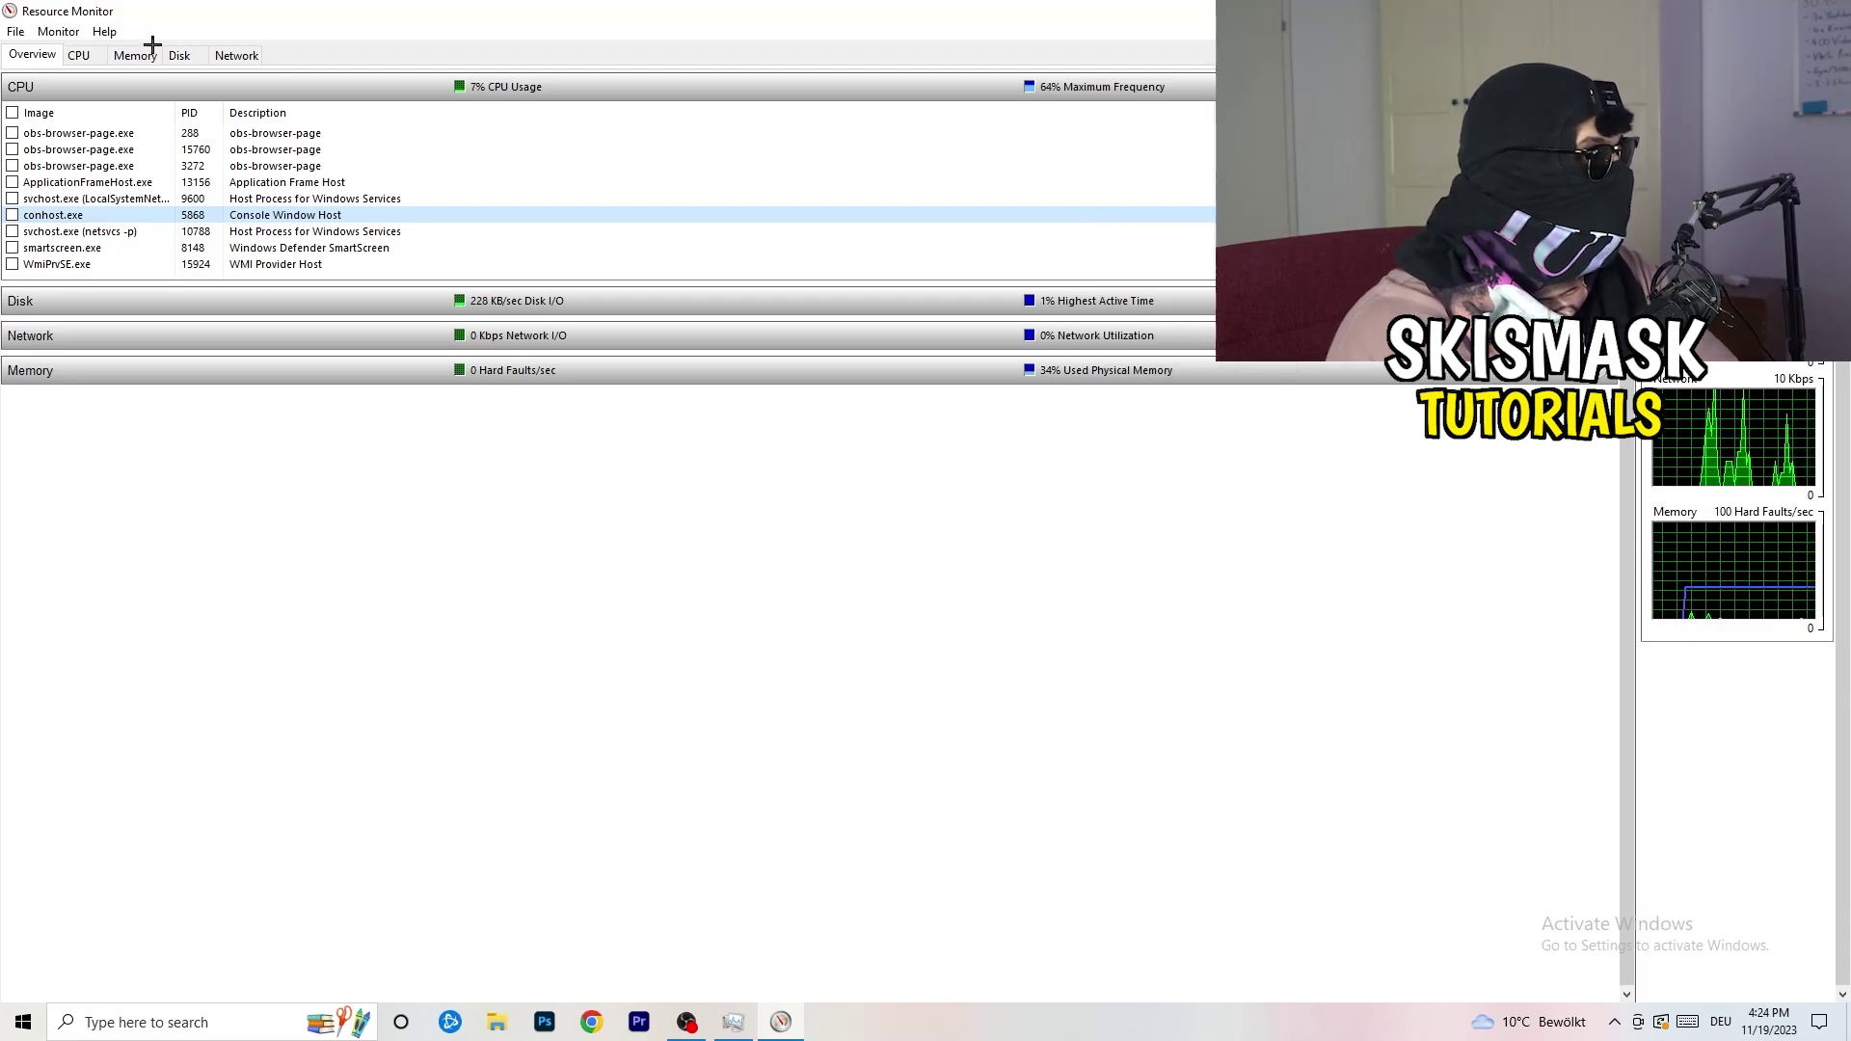
- Check which processes have network activity in Resource Monitor, and close both Resource Monitor and Task Manager
left_click(236, 55)
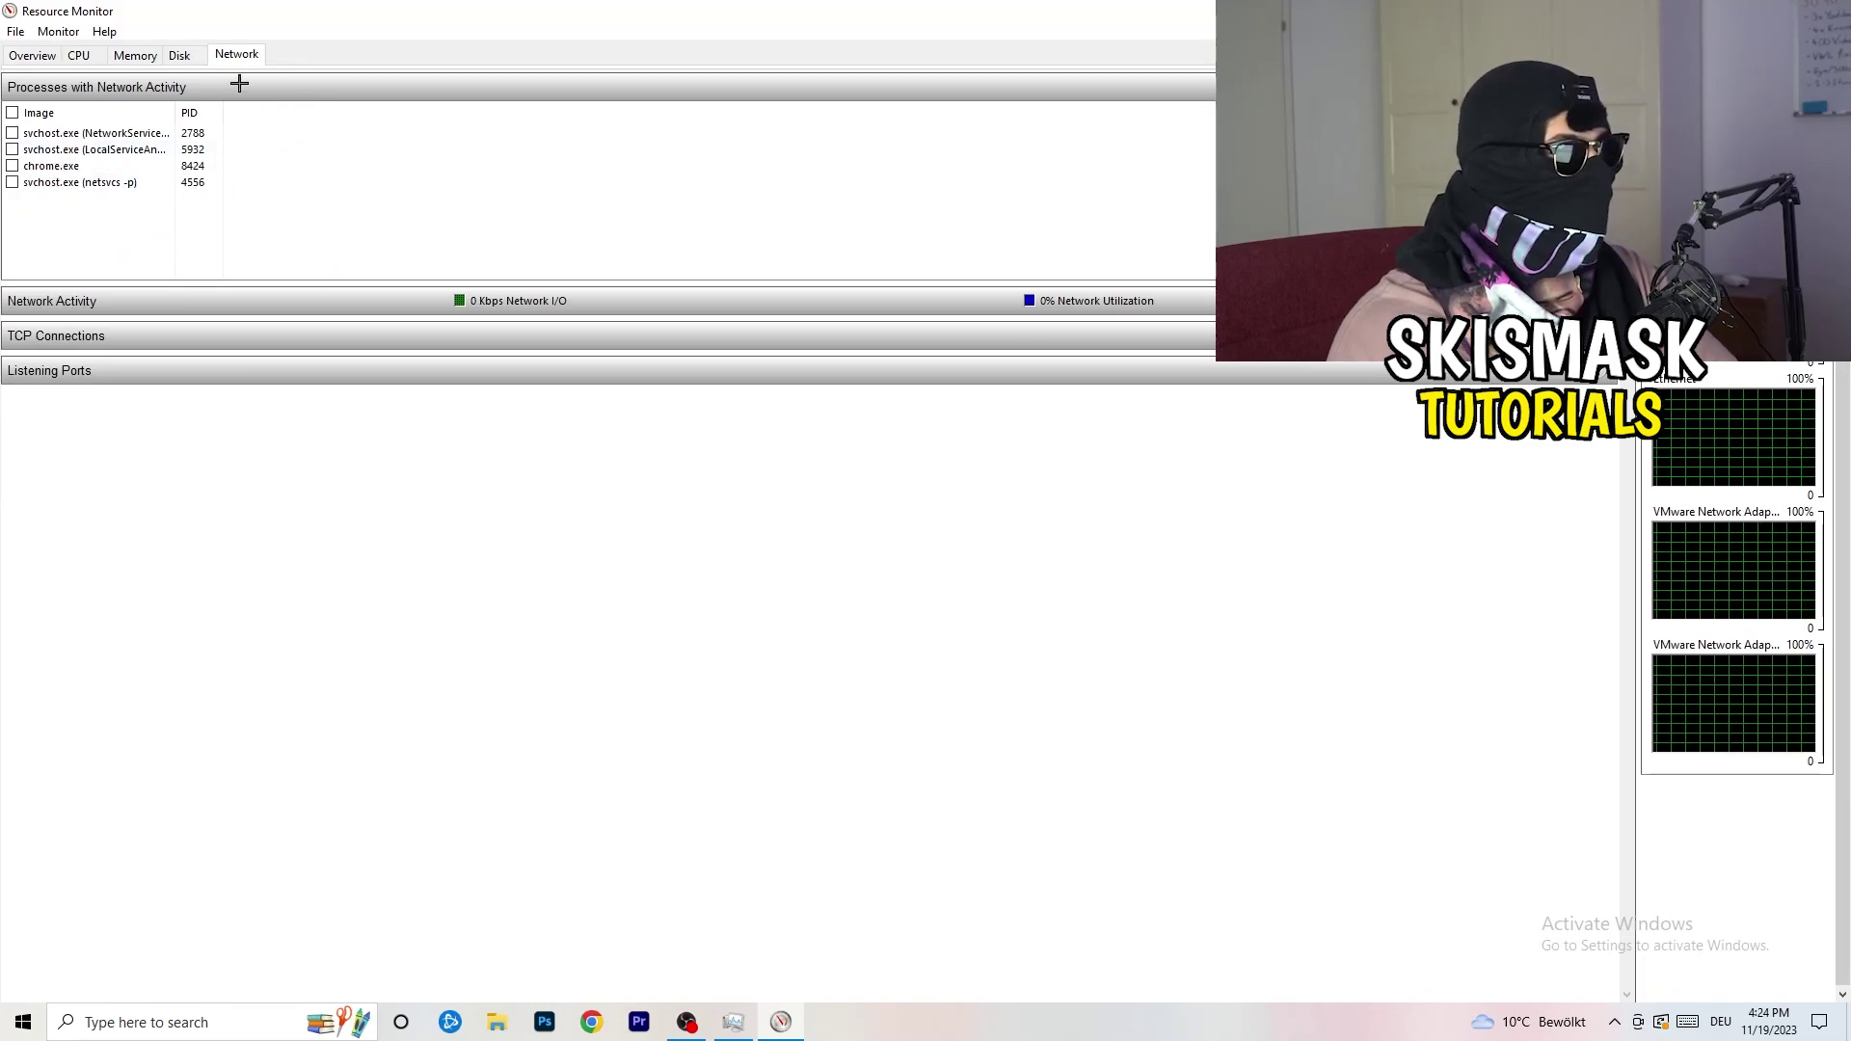
left_click(33, 55)
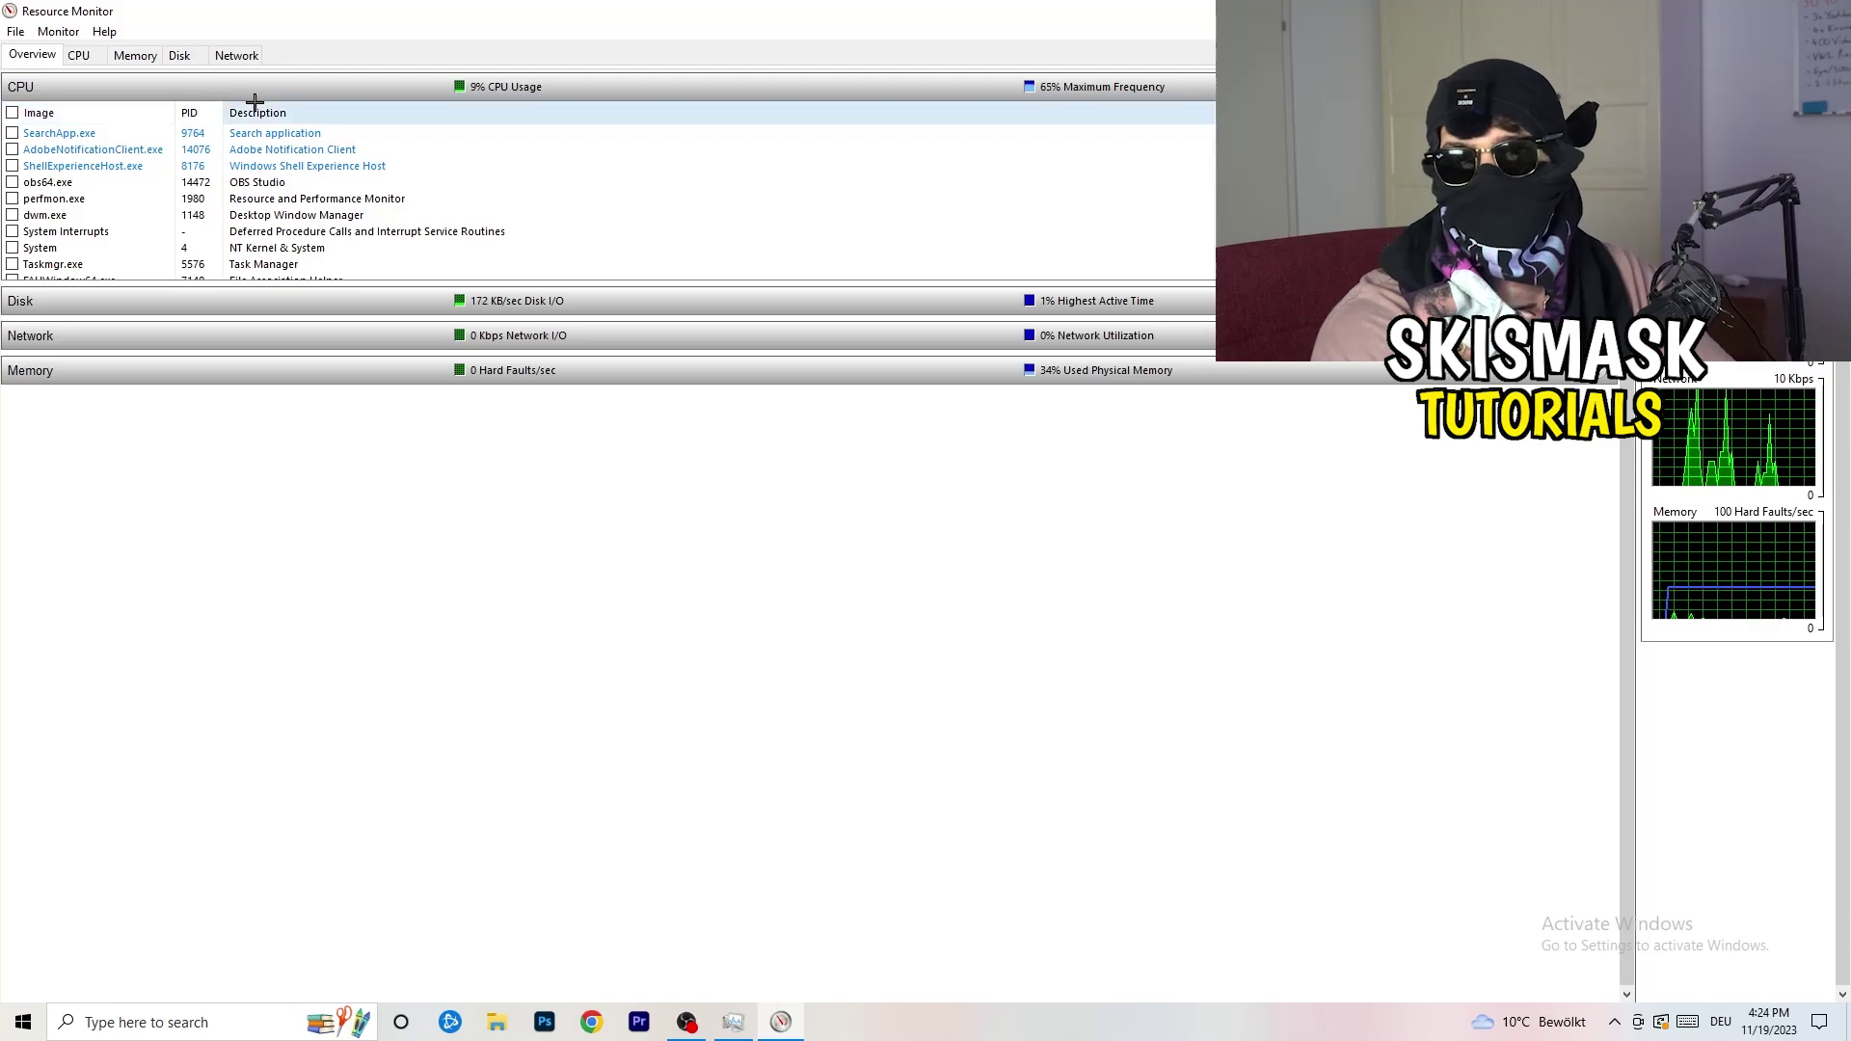
left_click(236, 55)
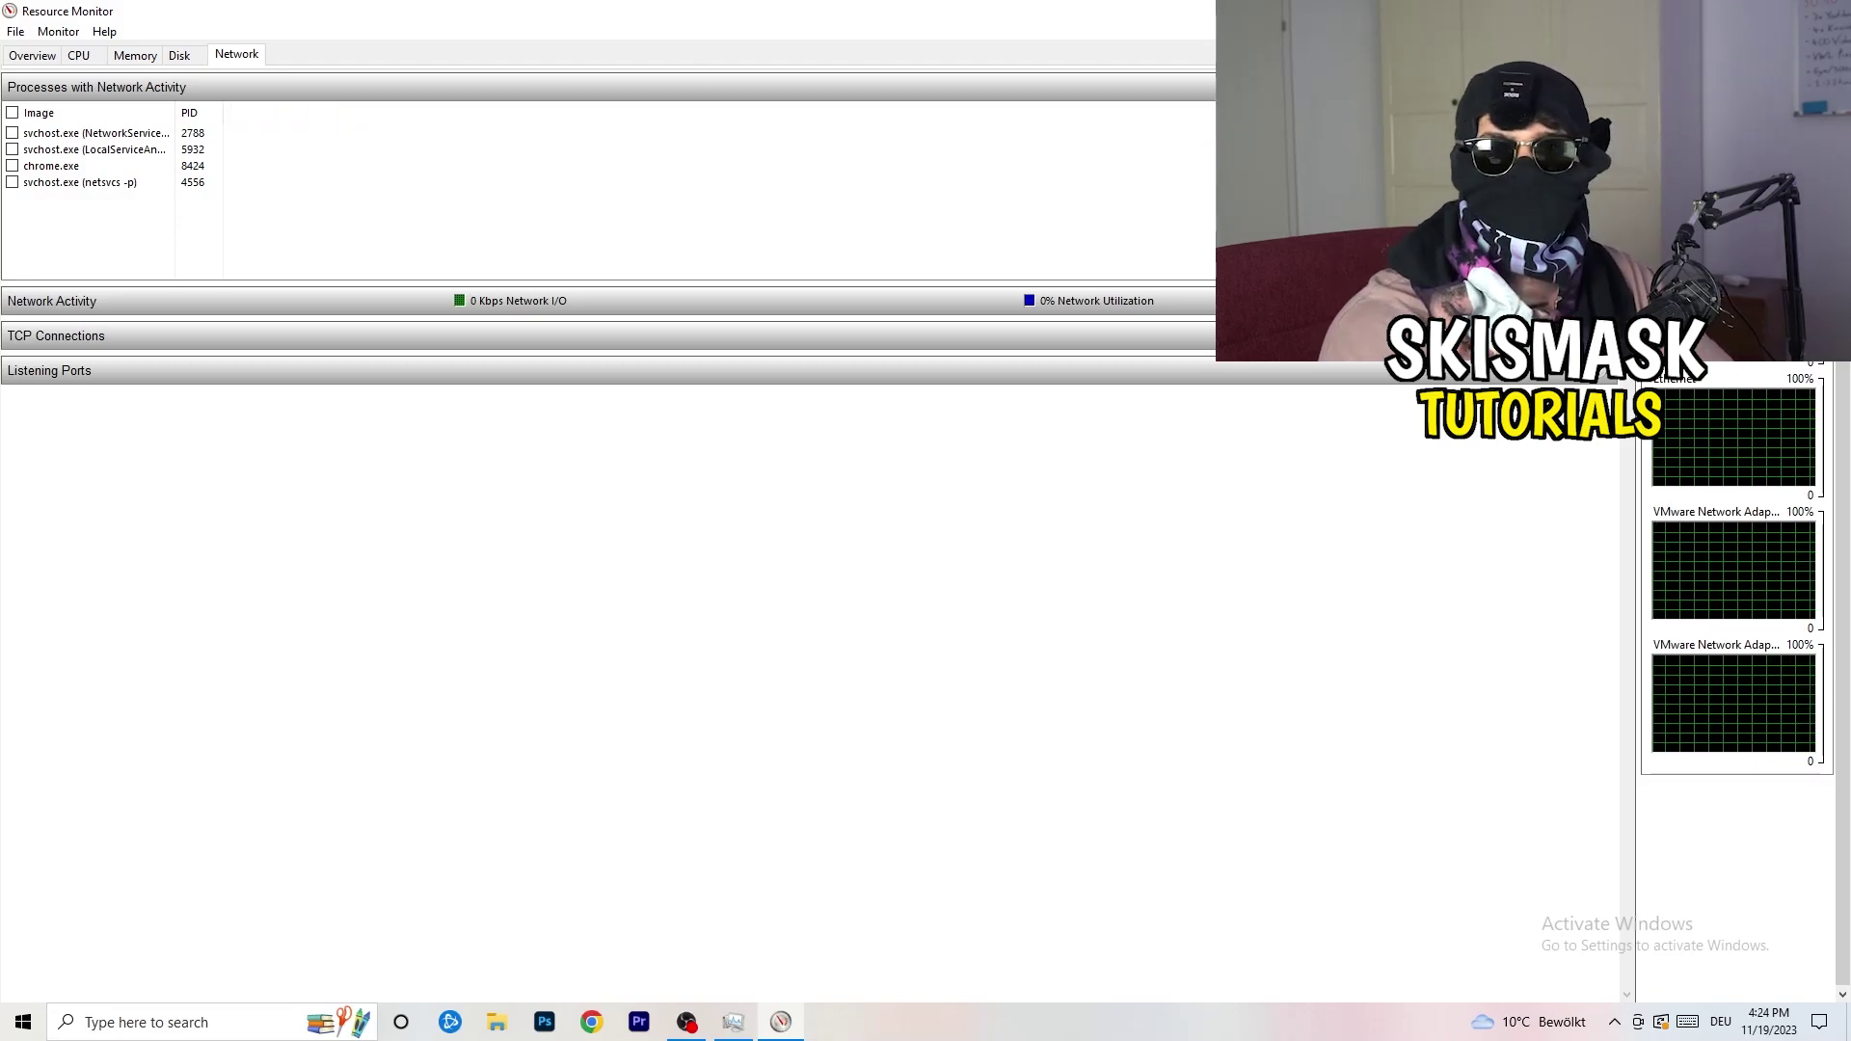
key("alt+F4")
key("alt+F4")
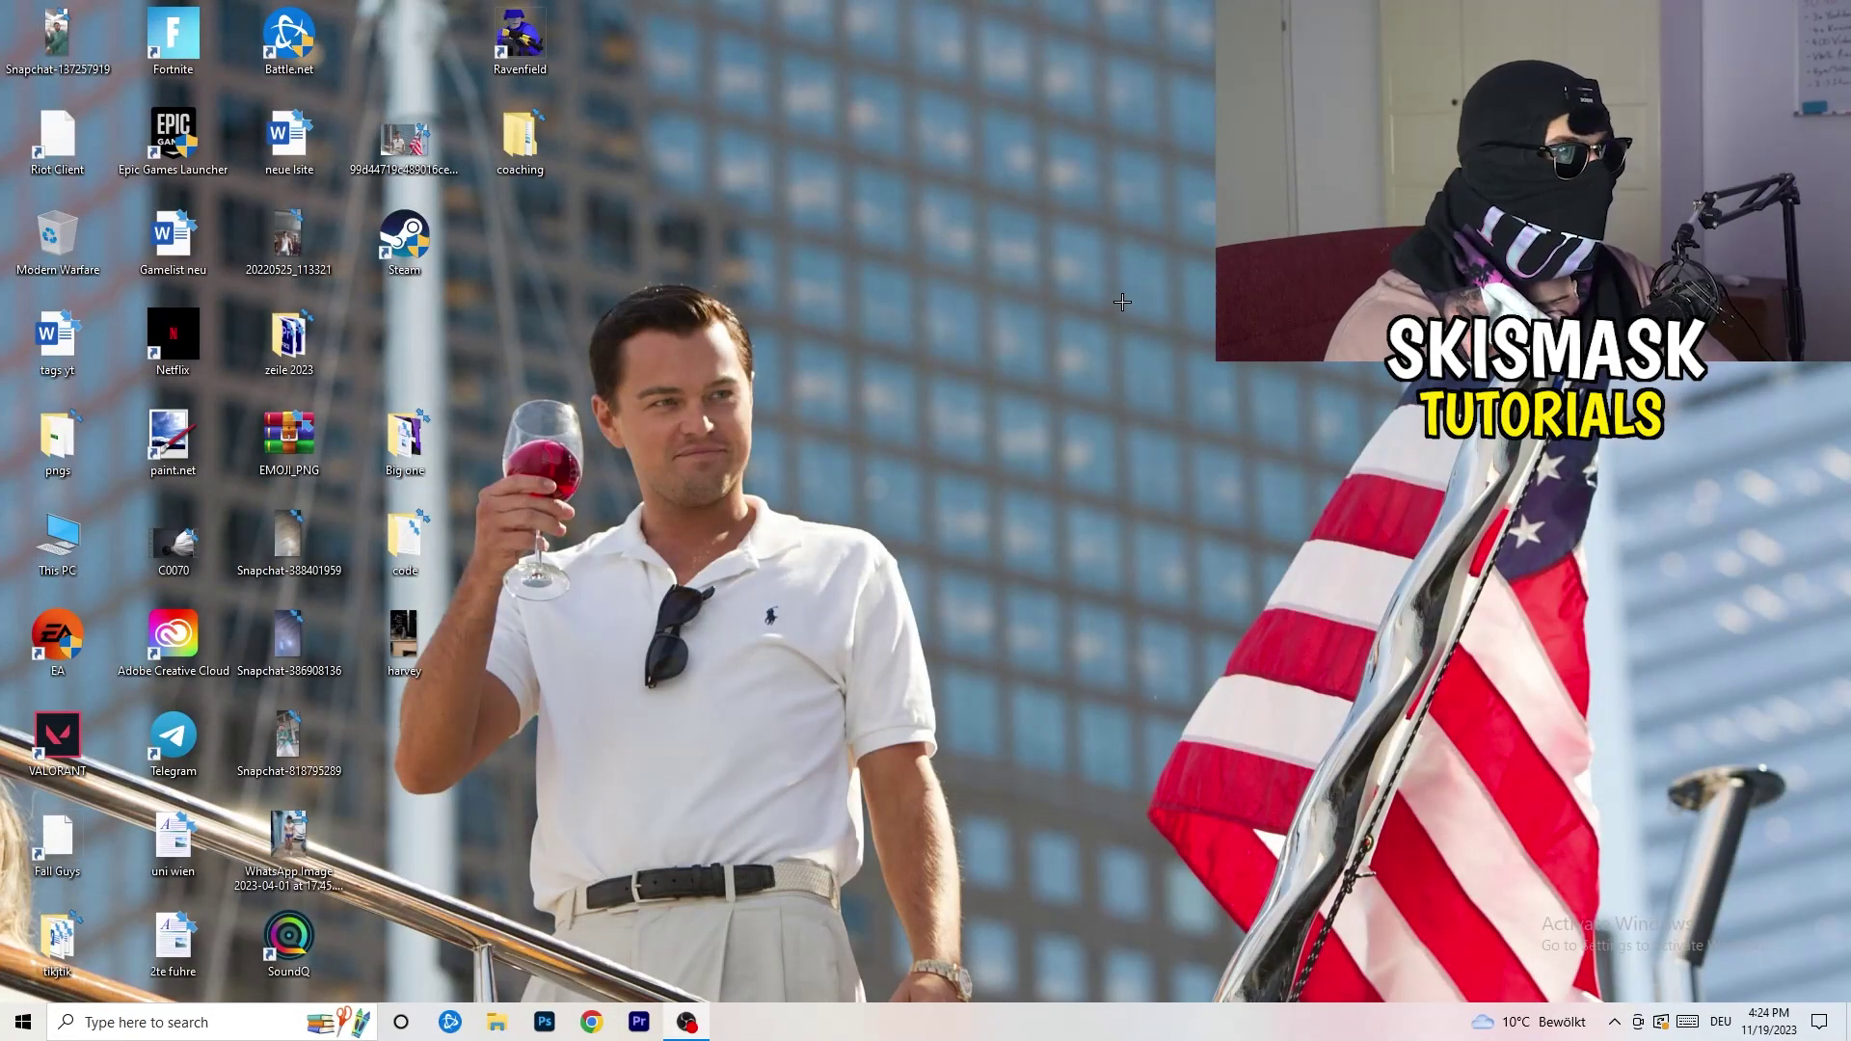
- Open the Network & Internet page in Windows Settings
left_click(24, 1021)
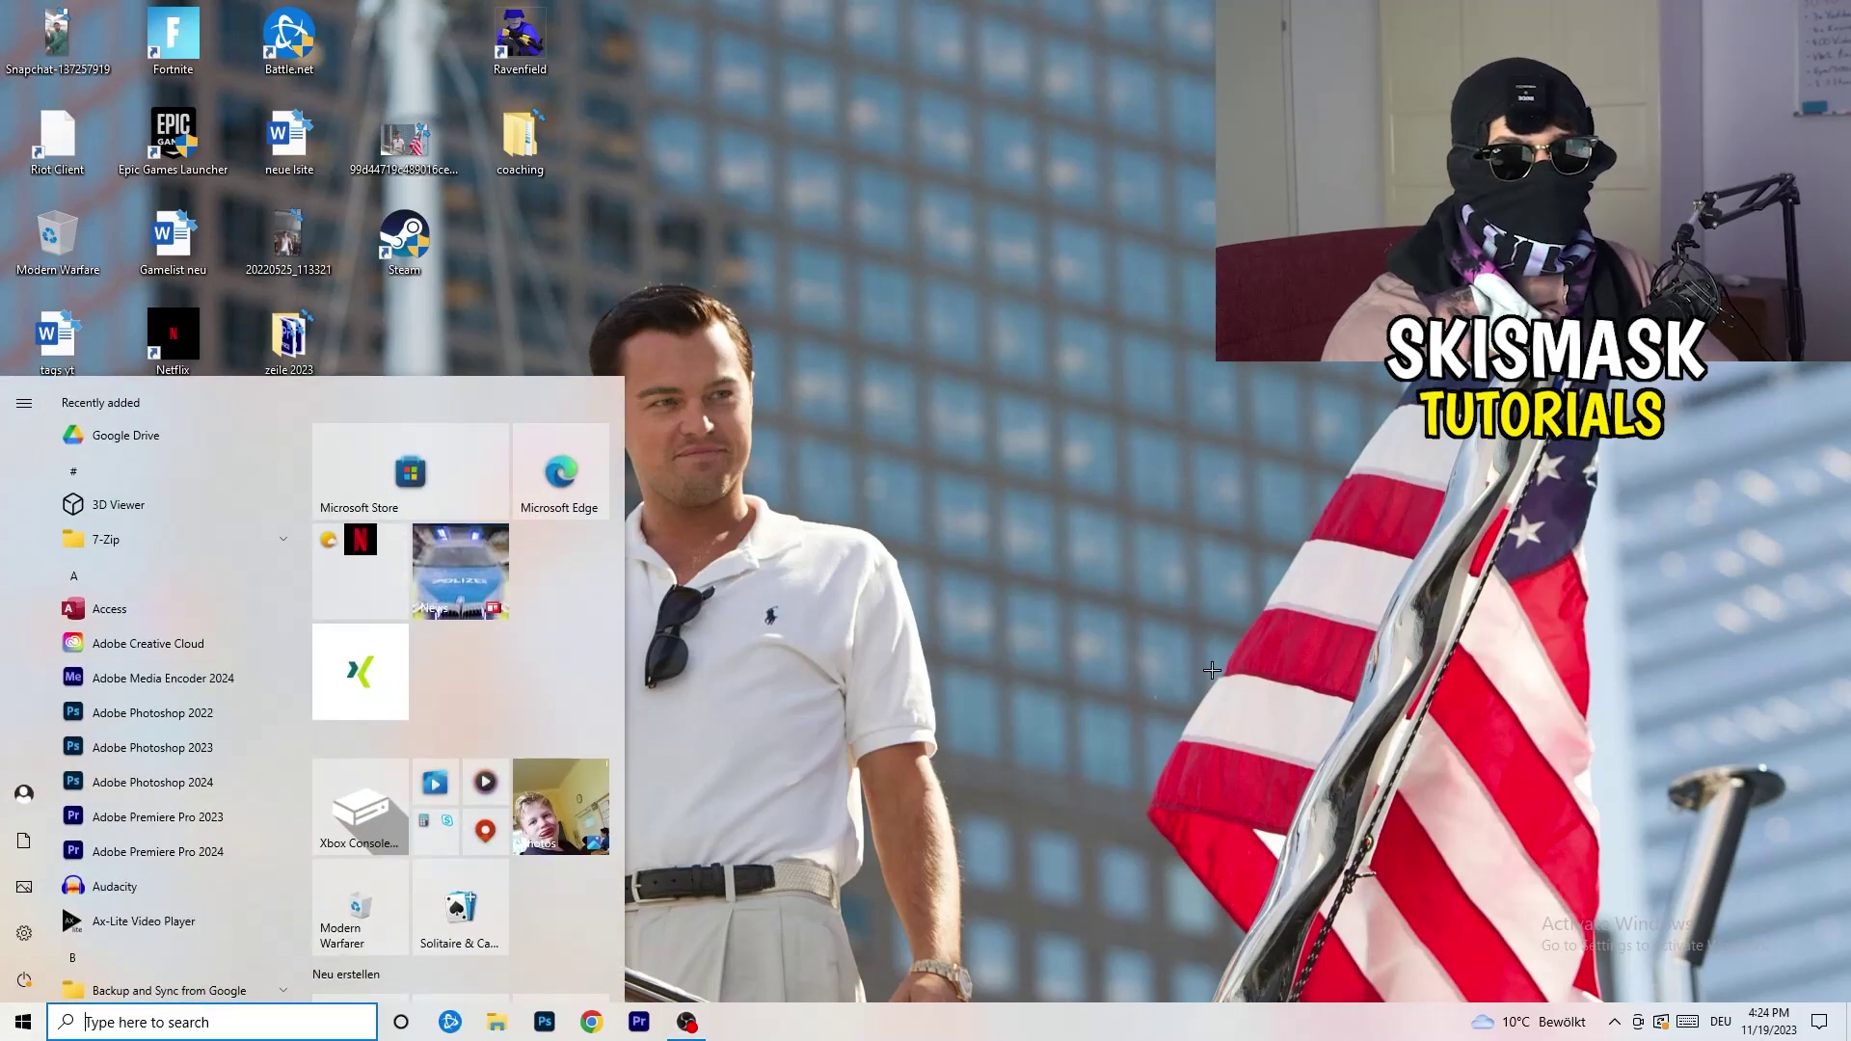
left_click(24, 932)
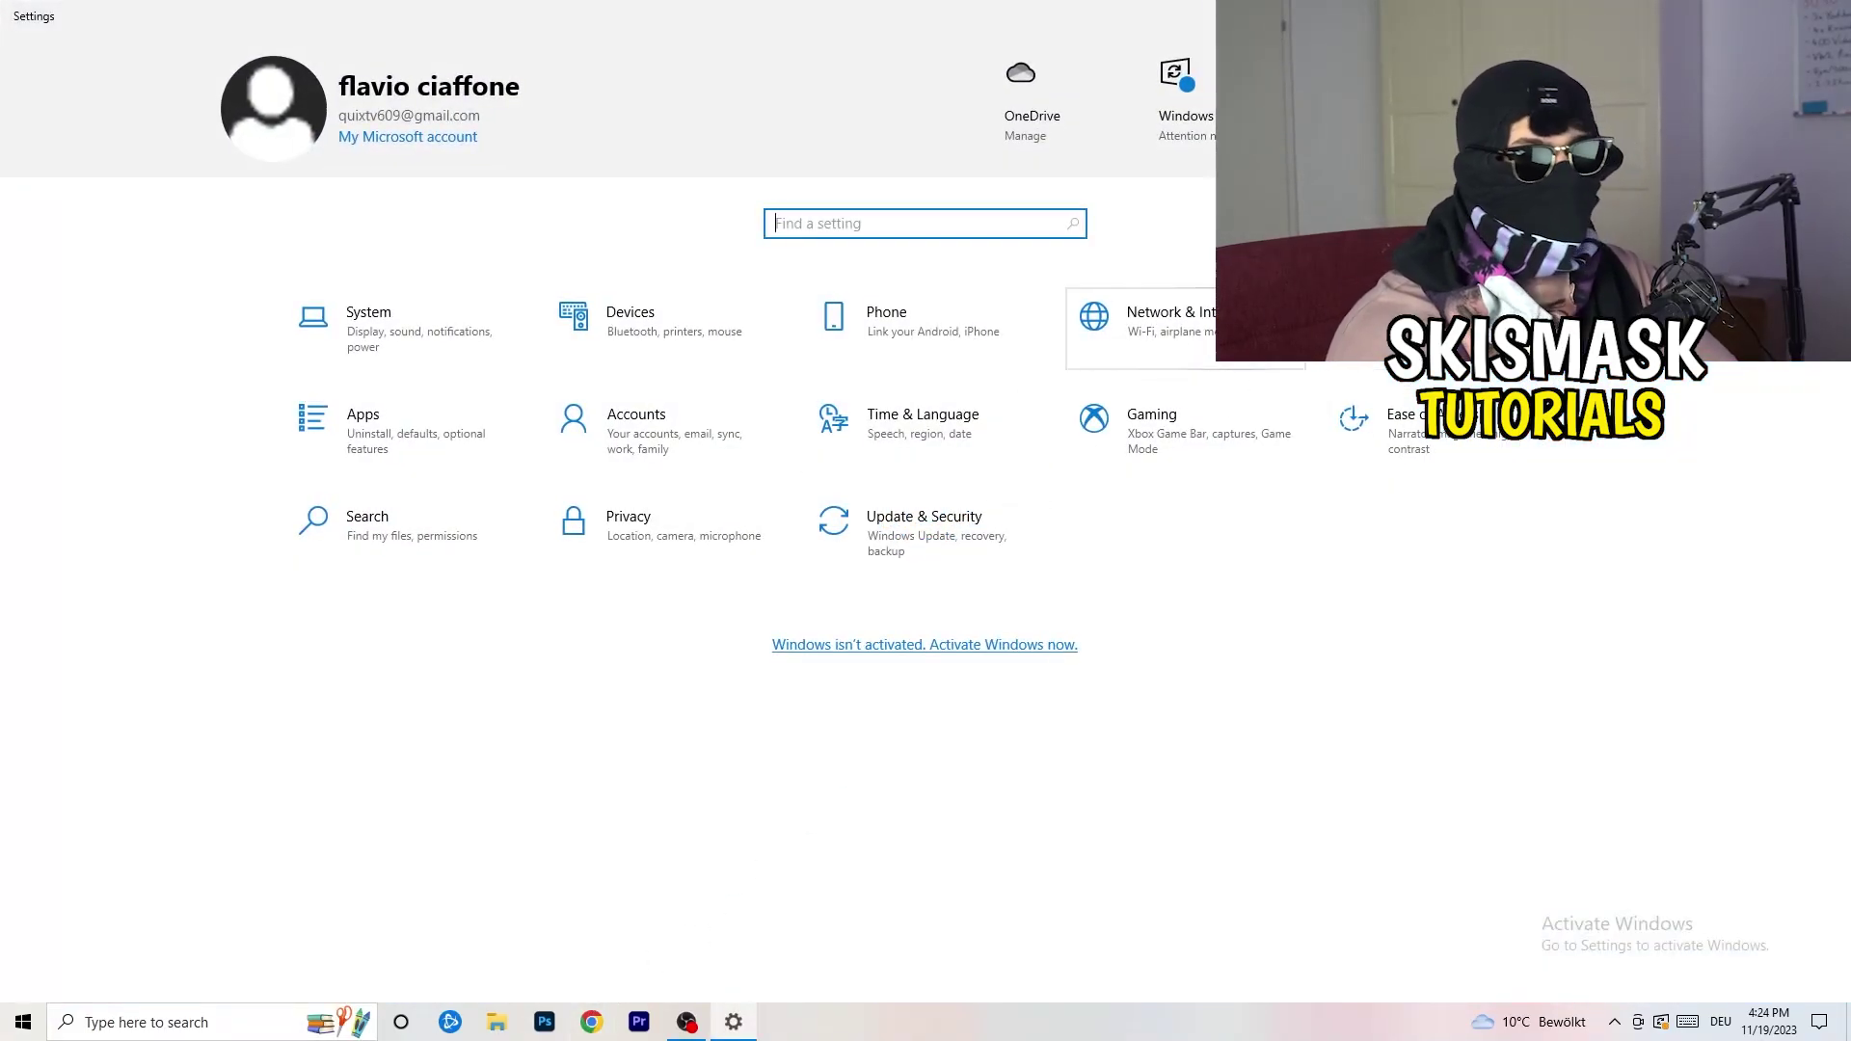
left_click(1253, 328)
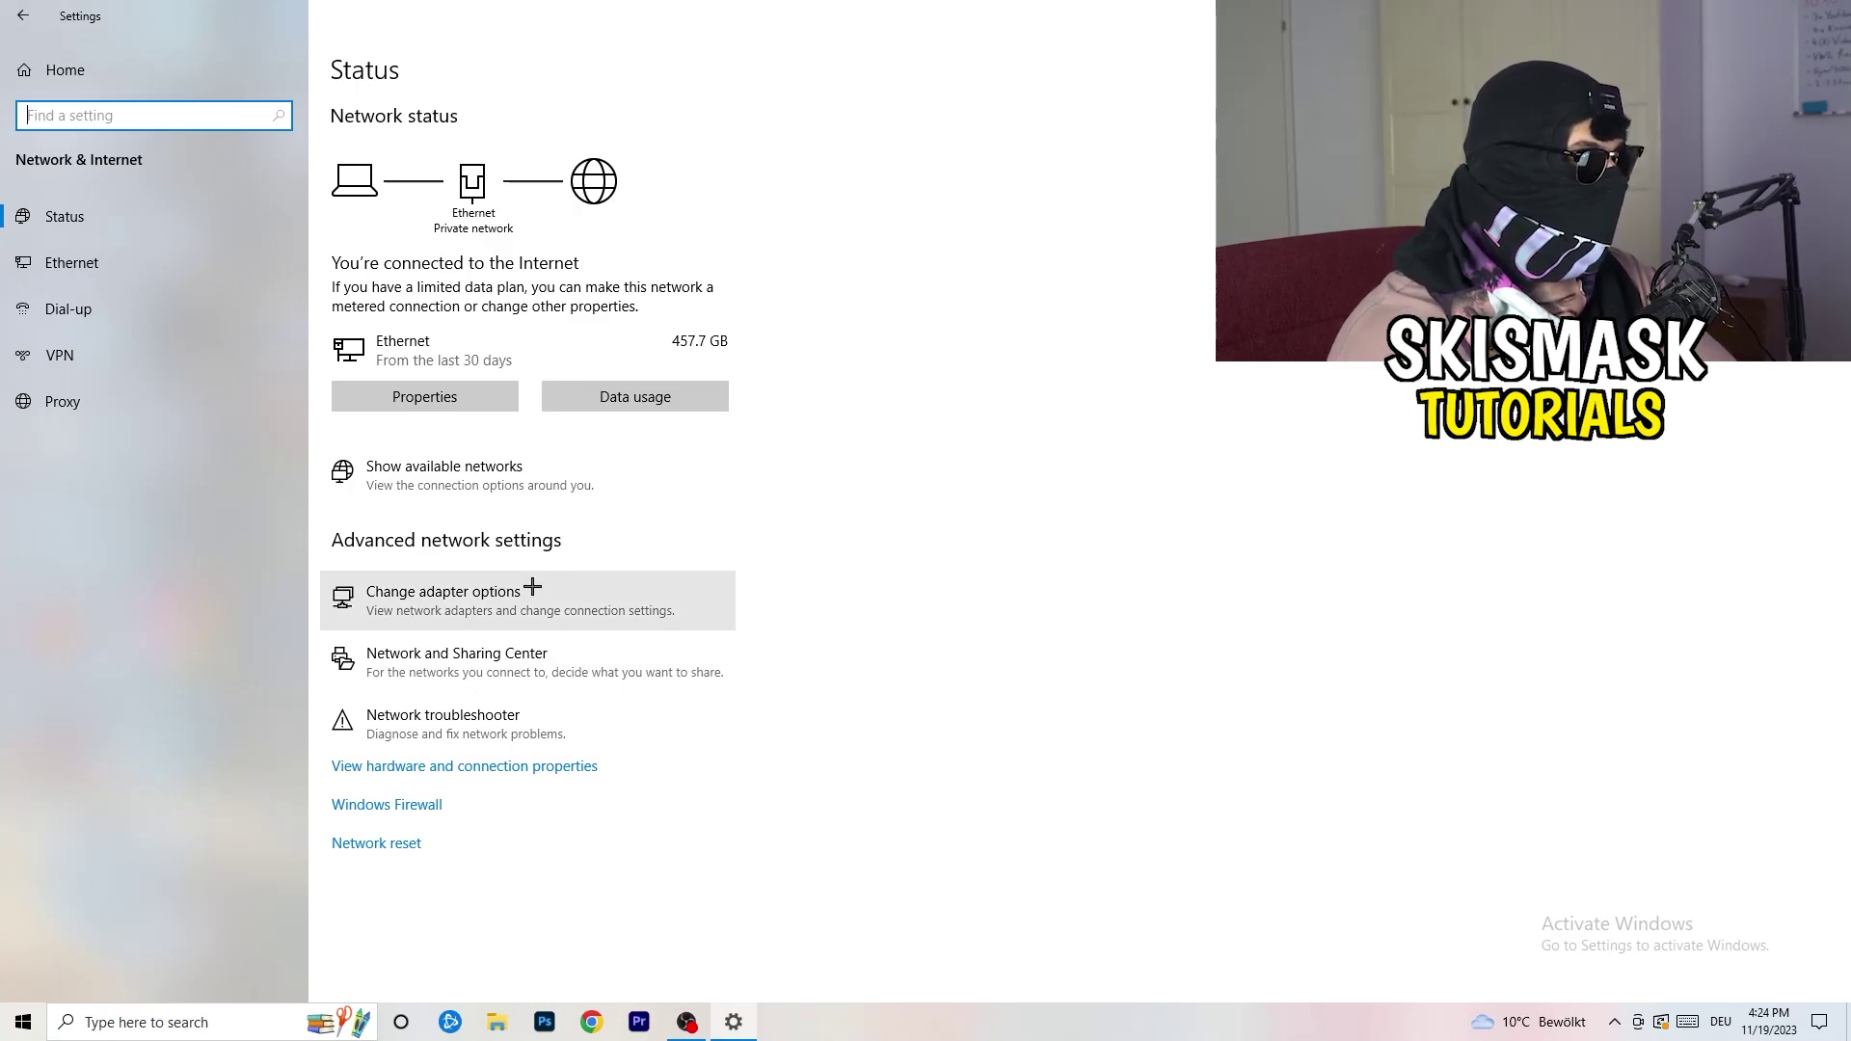
- Start the Network troubleshooter for all network adapters and close it while it is detecting problems
left_click(481, 735)
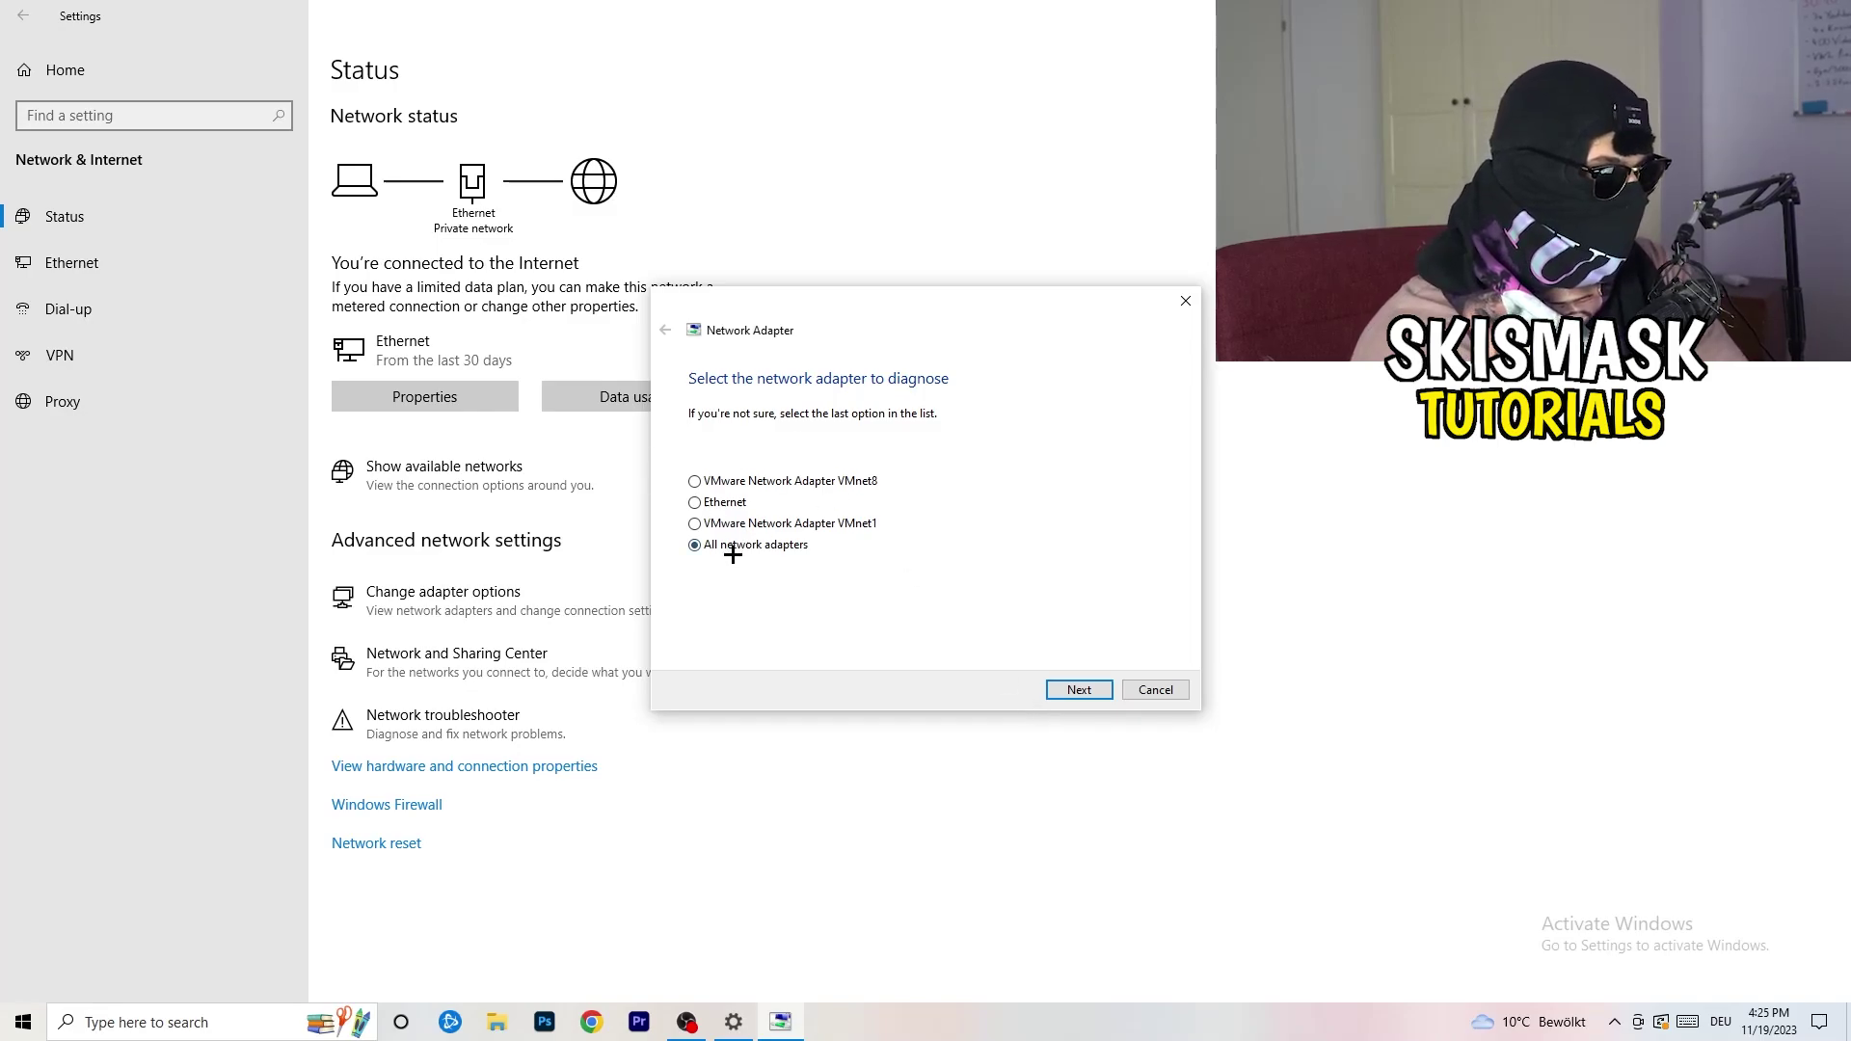
left_click(1077, 690)
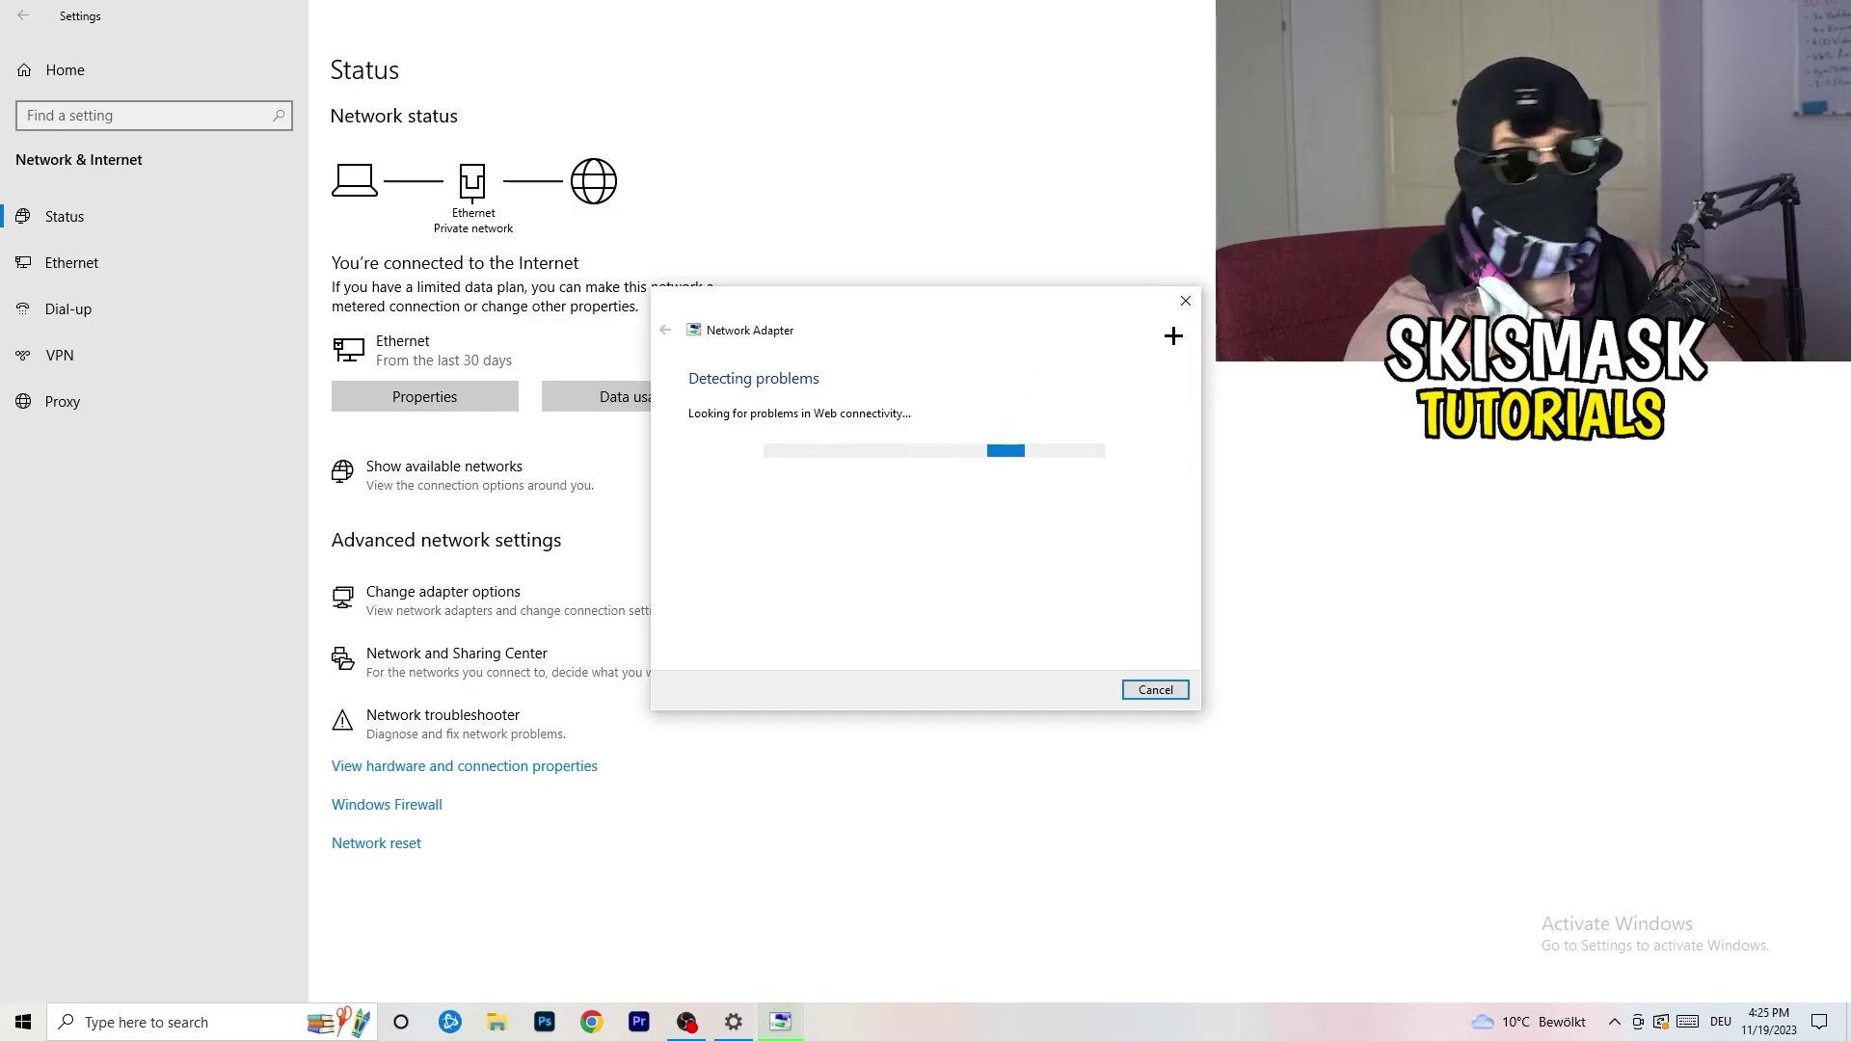
left_click(1184, 301)
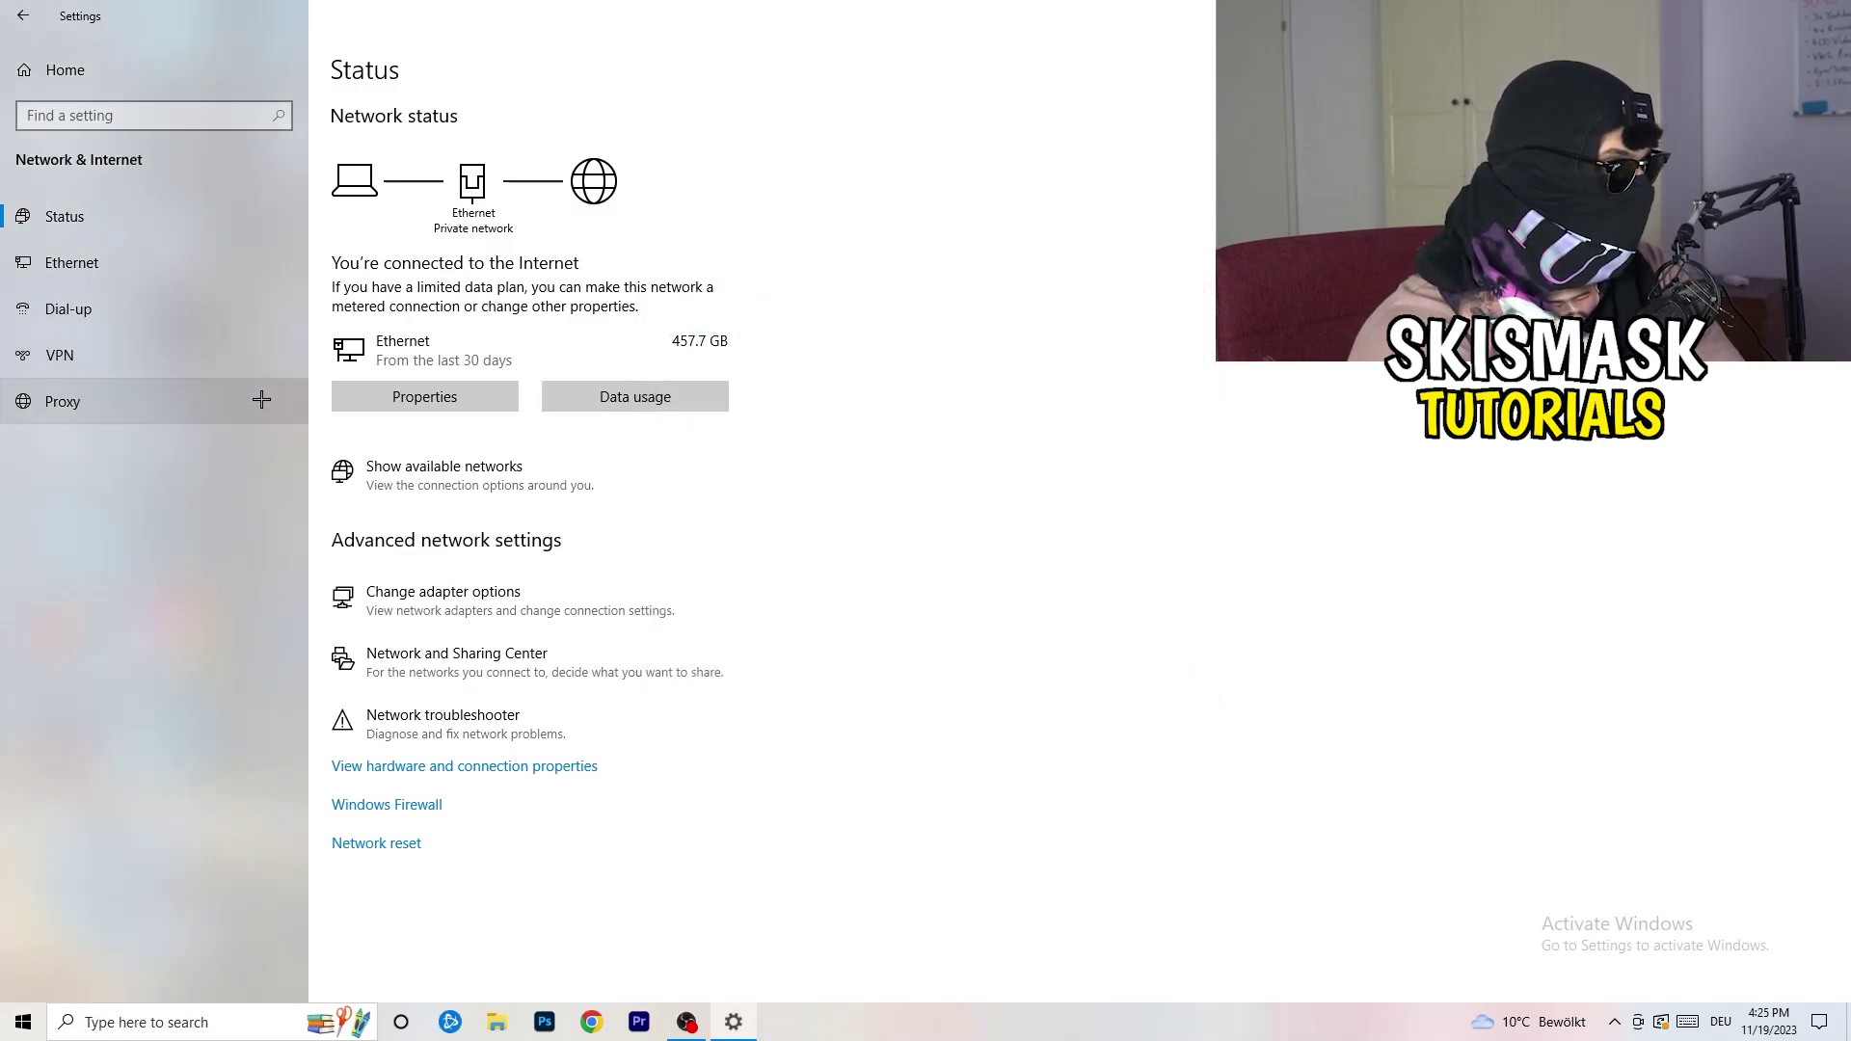
- Open the network adapter options in a maximized window and disable the Ethernet adapter
left_click(490, 607)
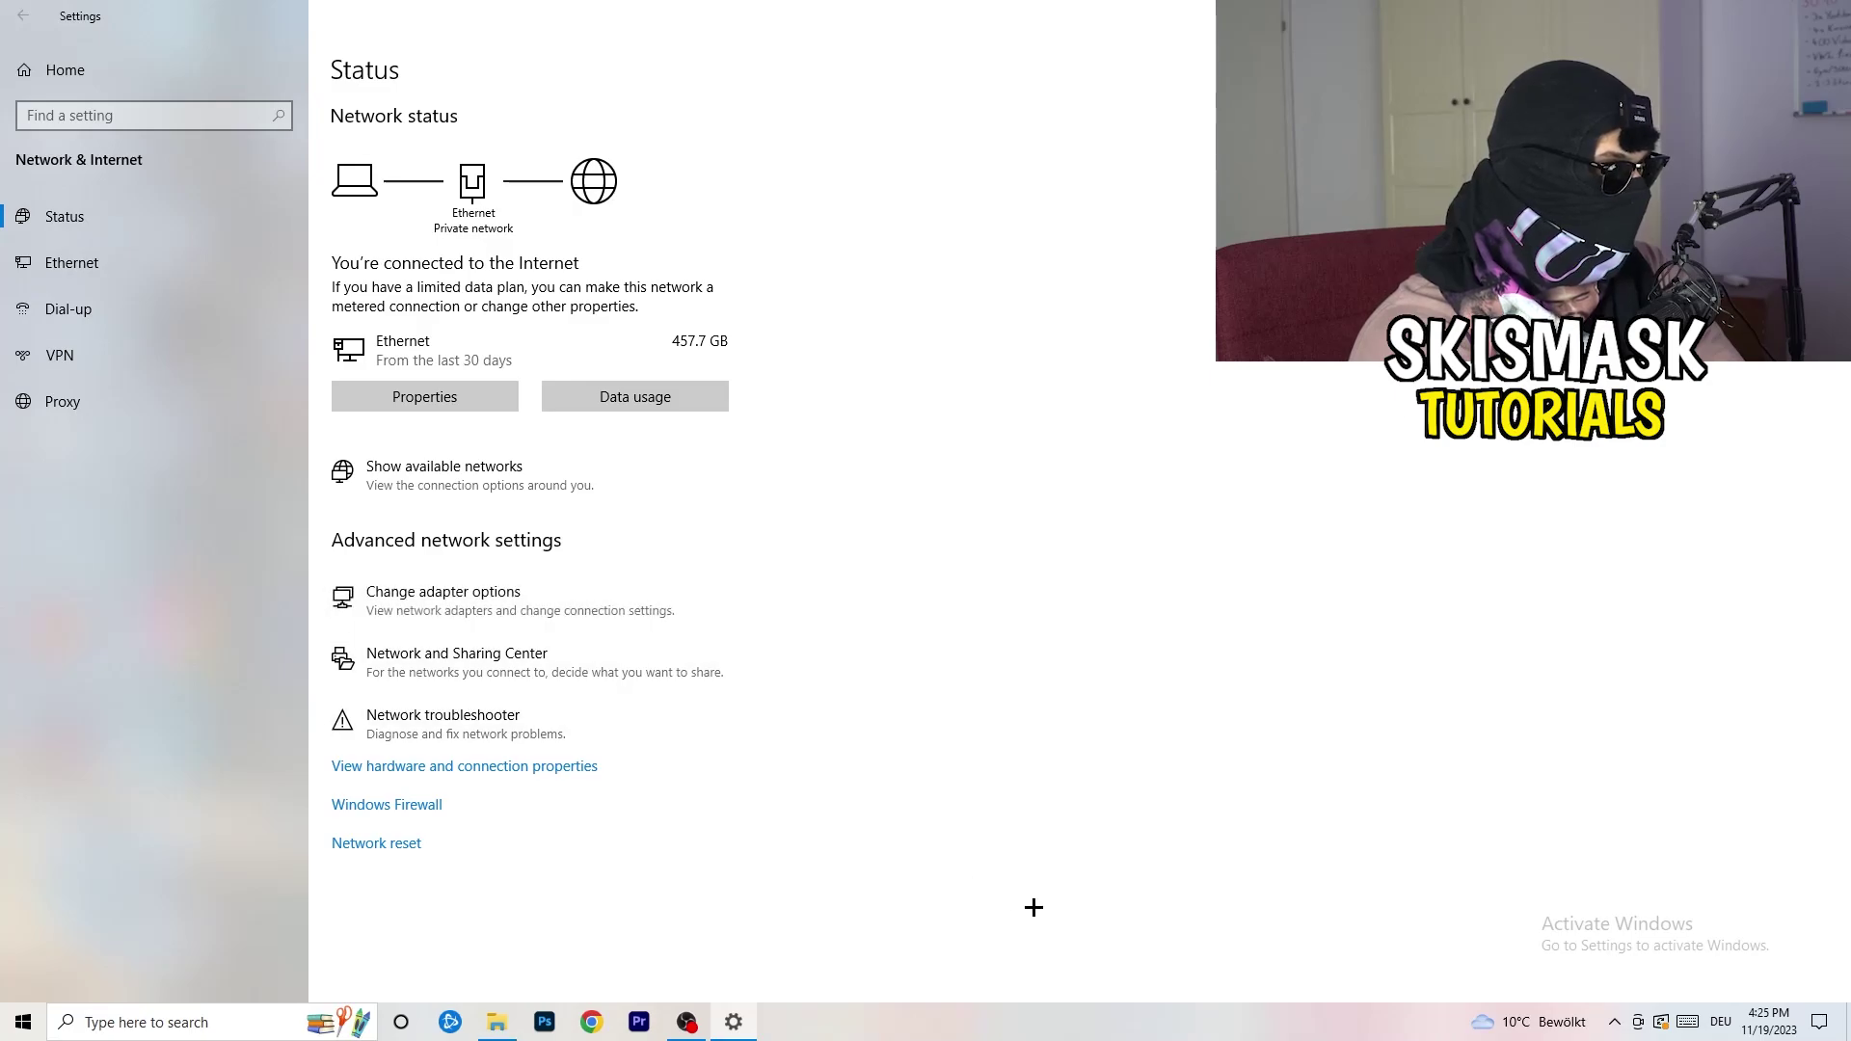
key("super+Up")
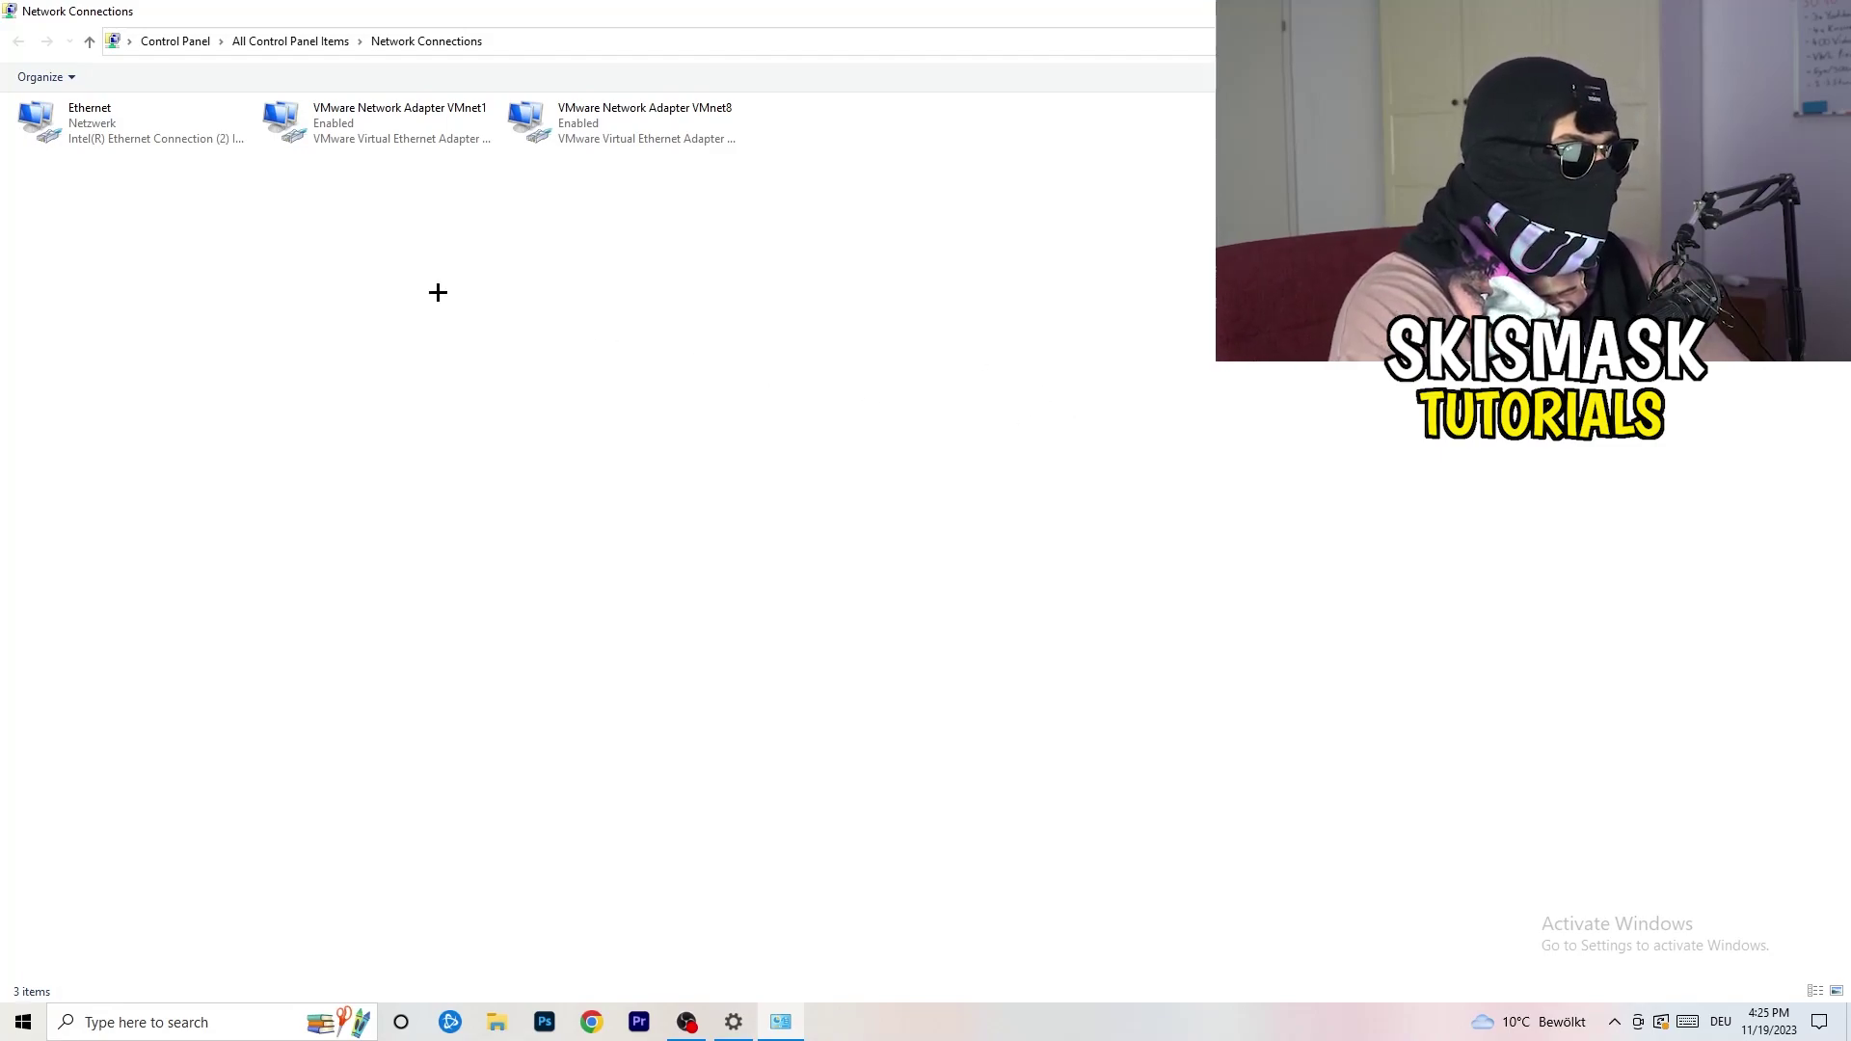
left_click(135, 124)
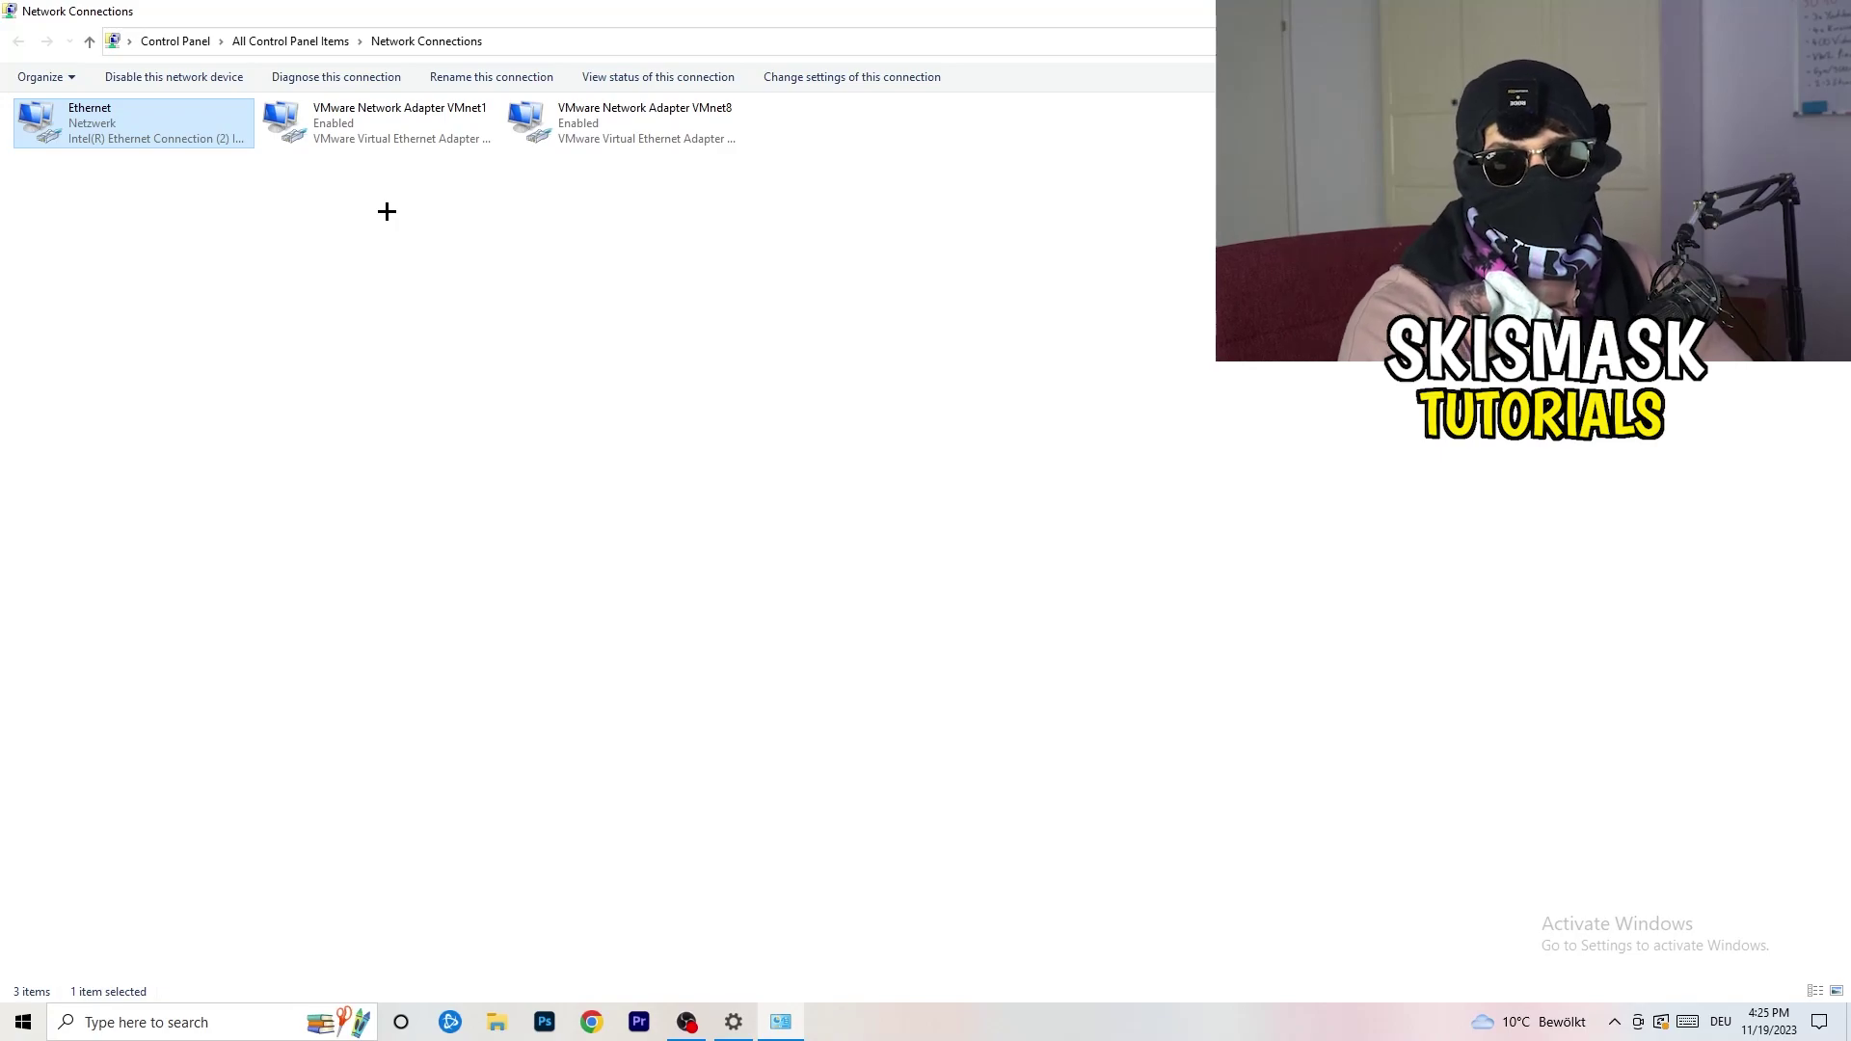
right_click(157, 117)
left_click(222, 132)
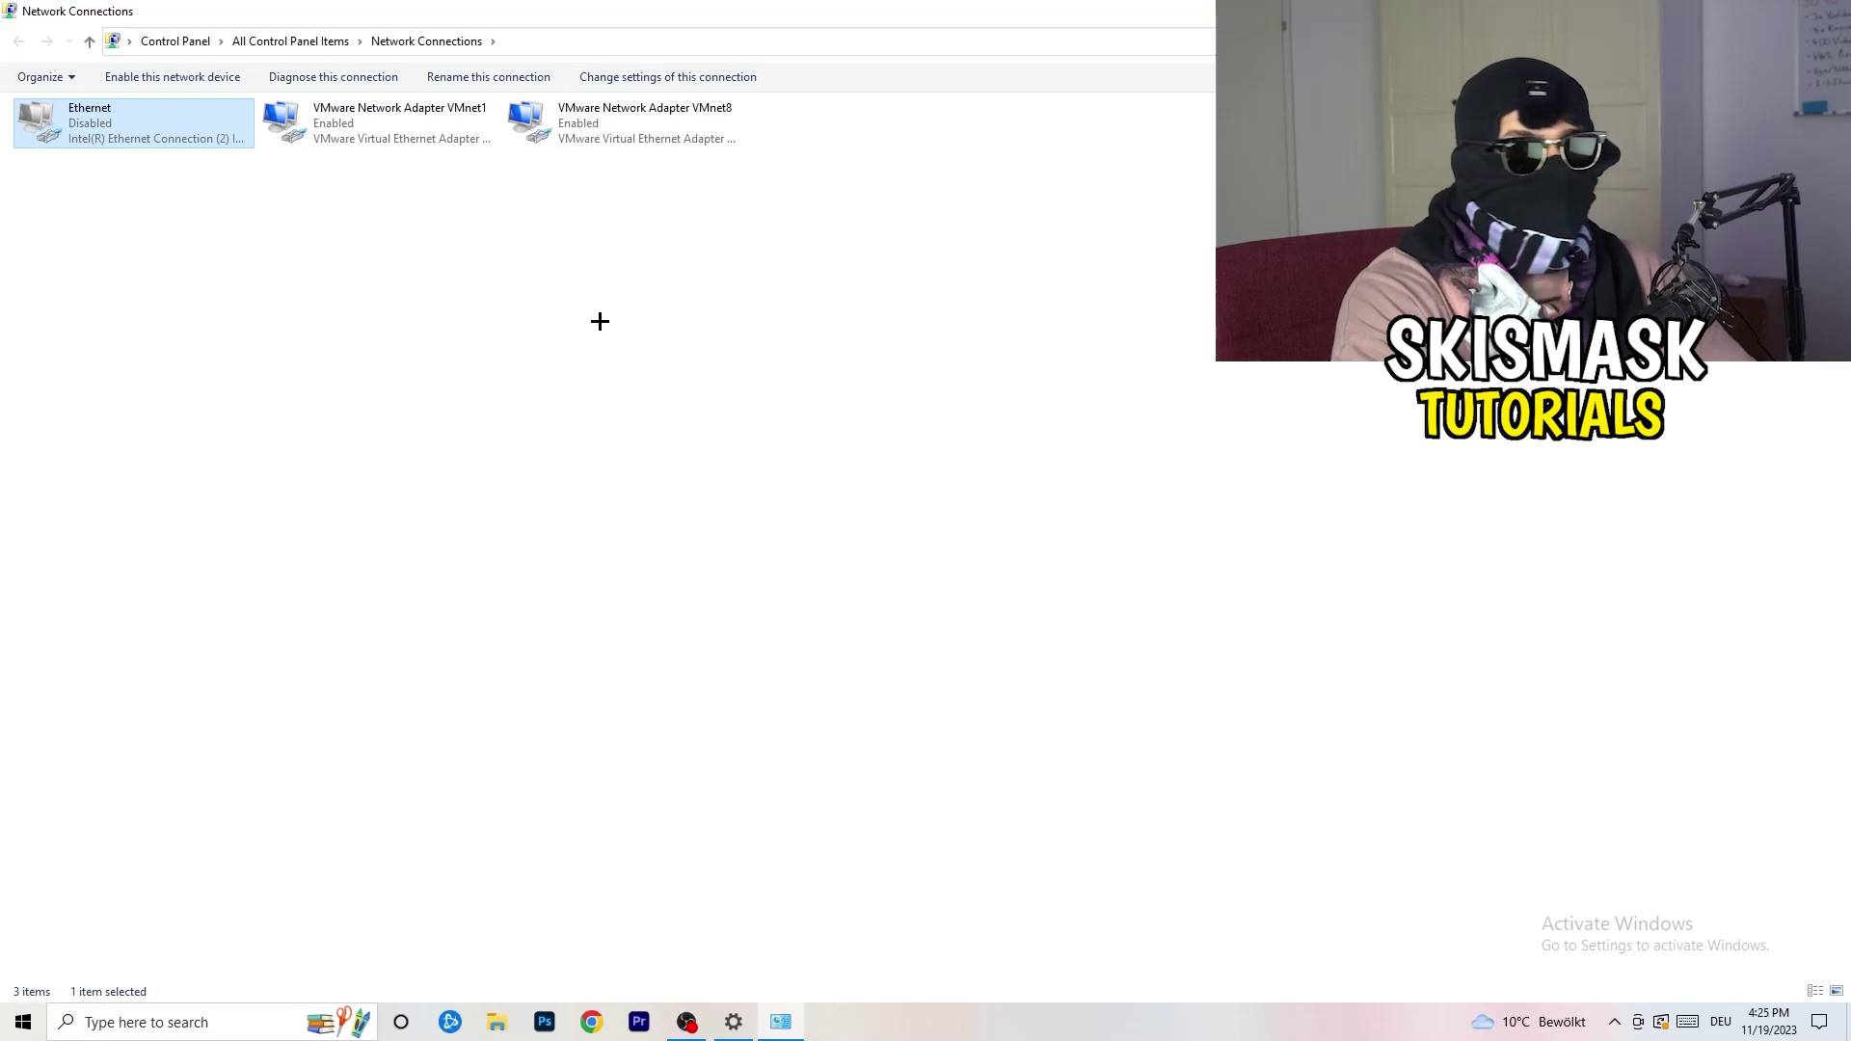
- Enable the Ethernet adapter again and close the Network Connections window
right_click(96, 138)
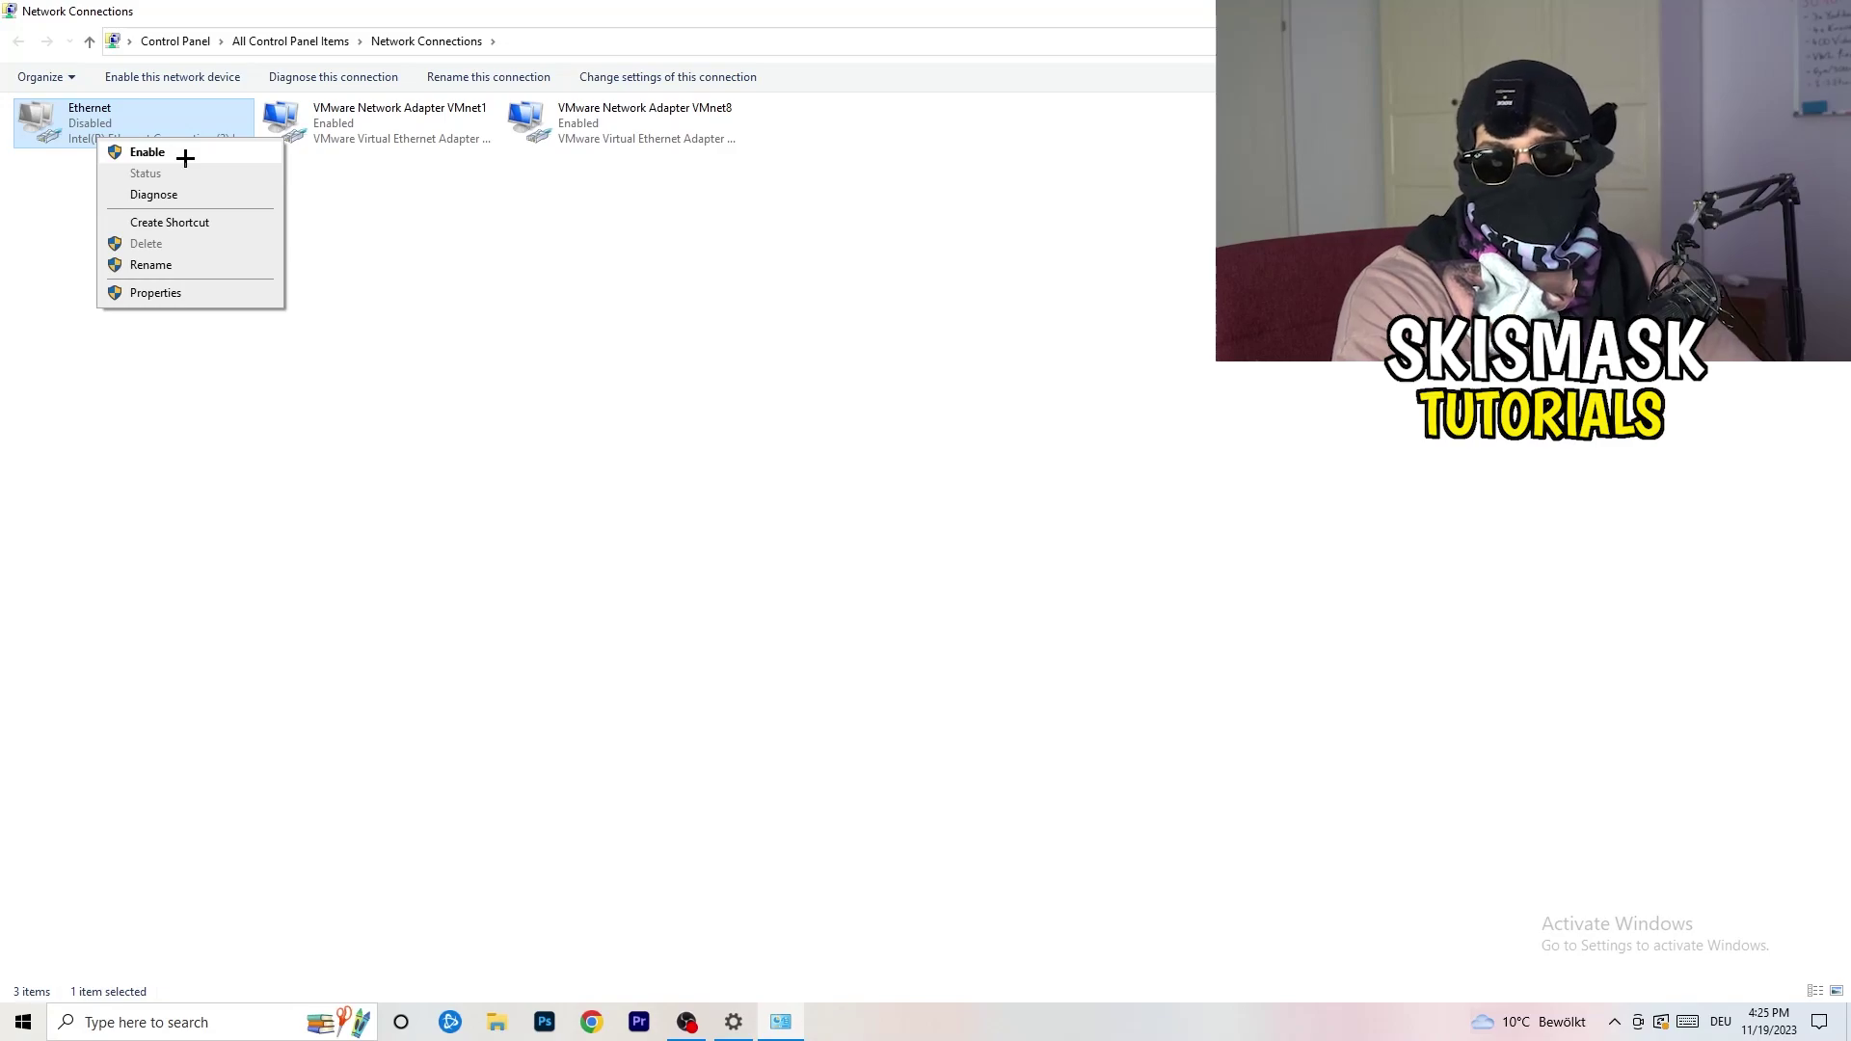
left_click(185, 157)
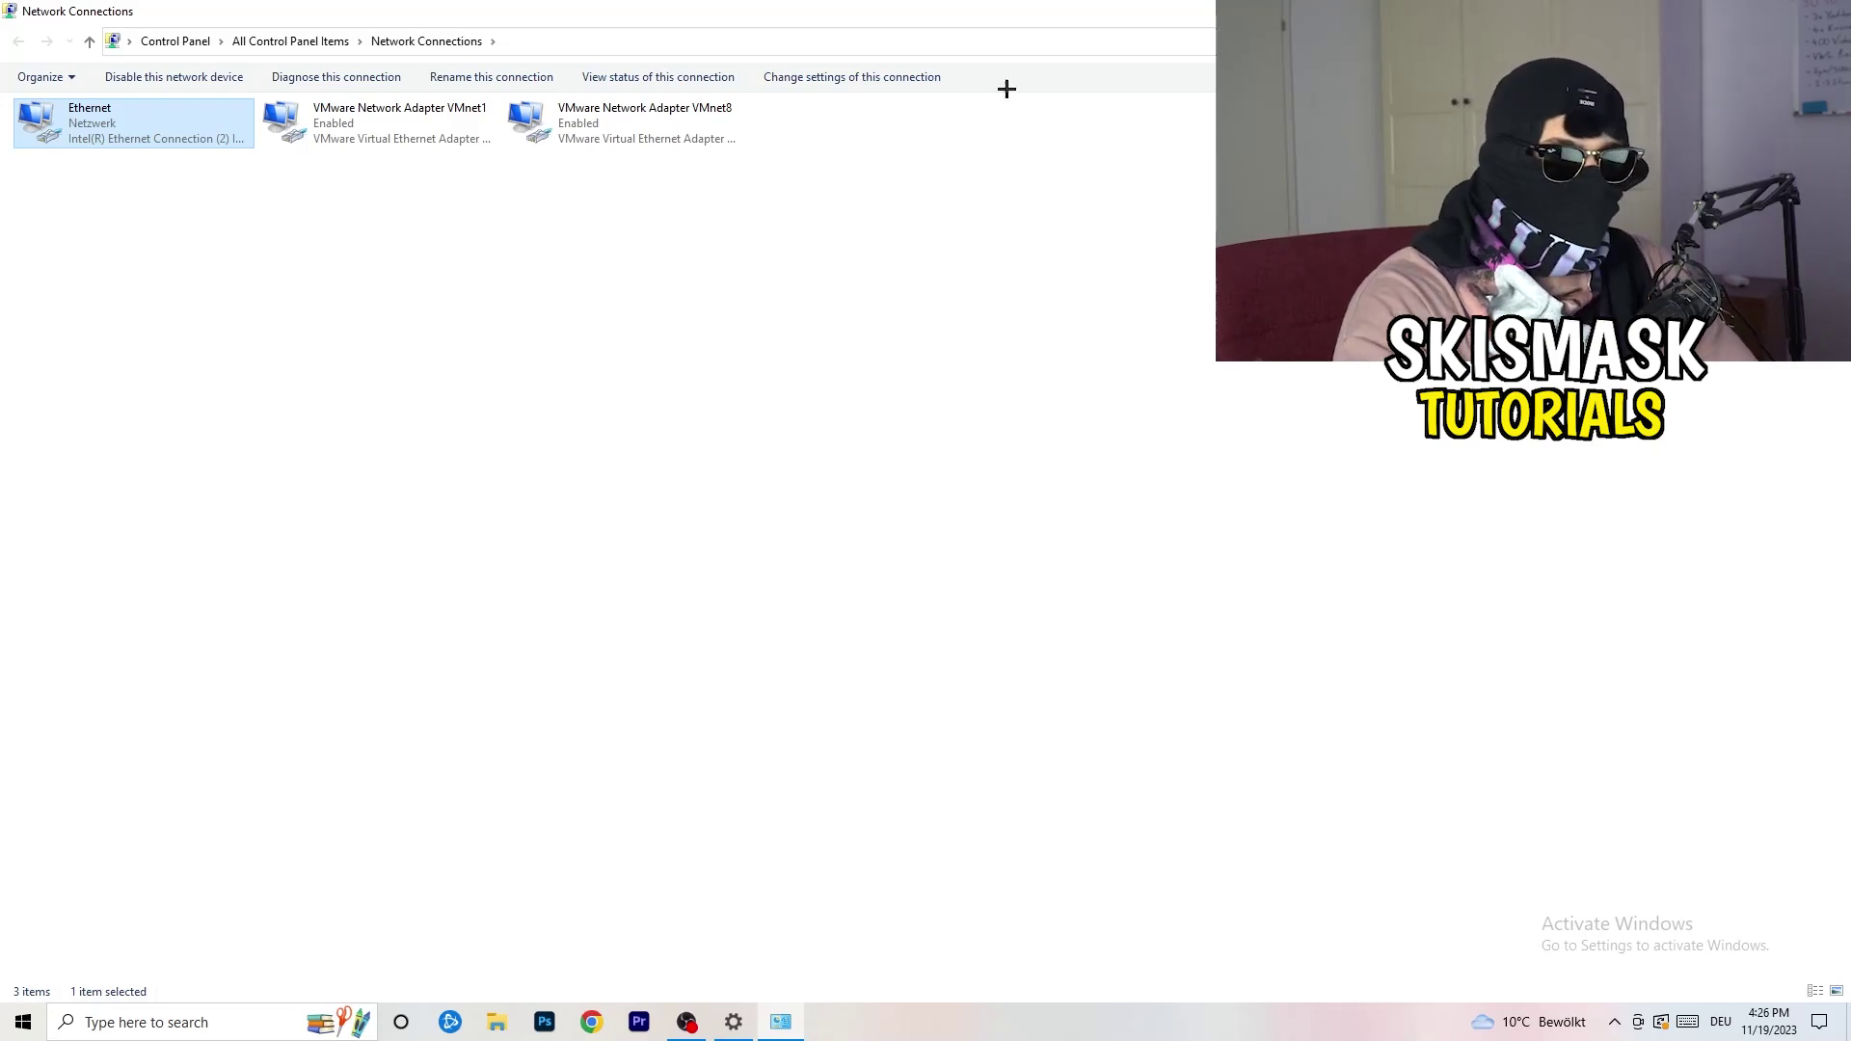
left_click(1829, 12)
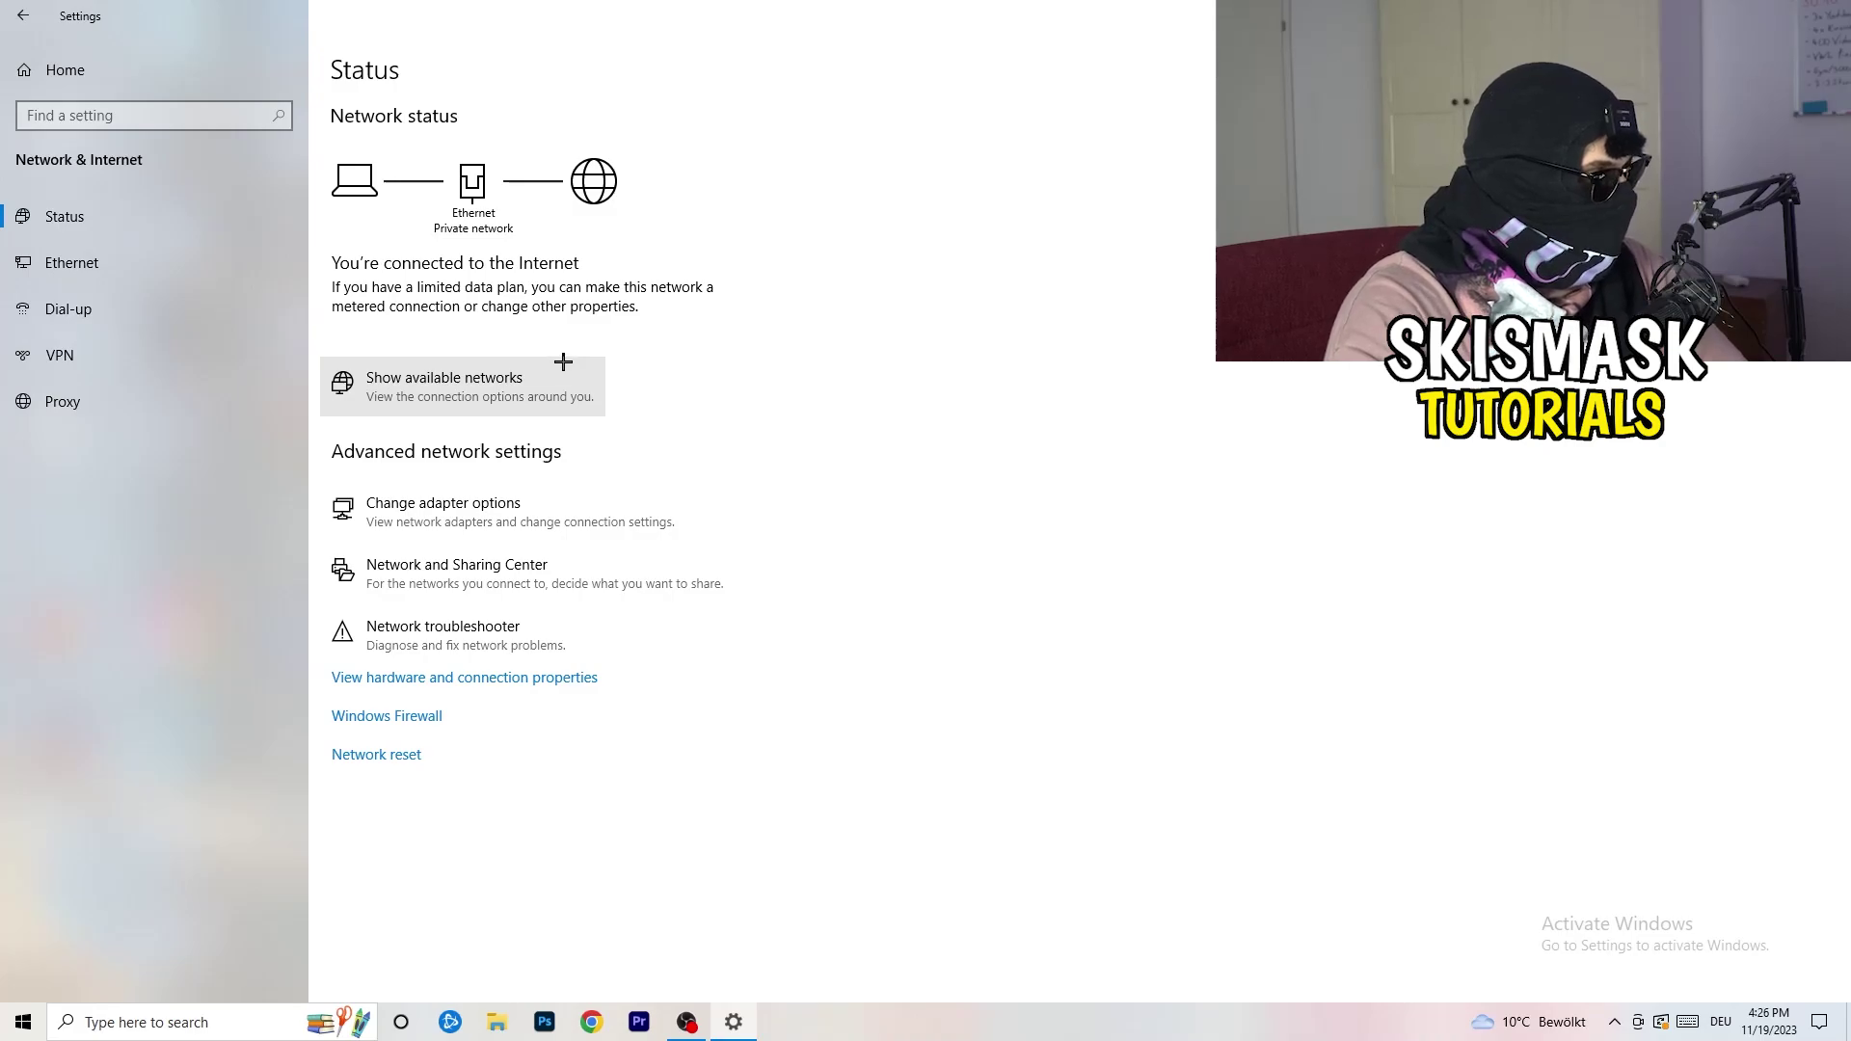
- Open the Ethernet connection's status from the Network and Sharing Center and bring up its properties
left_click(548, 581)
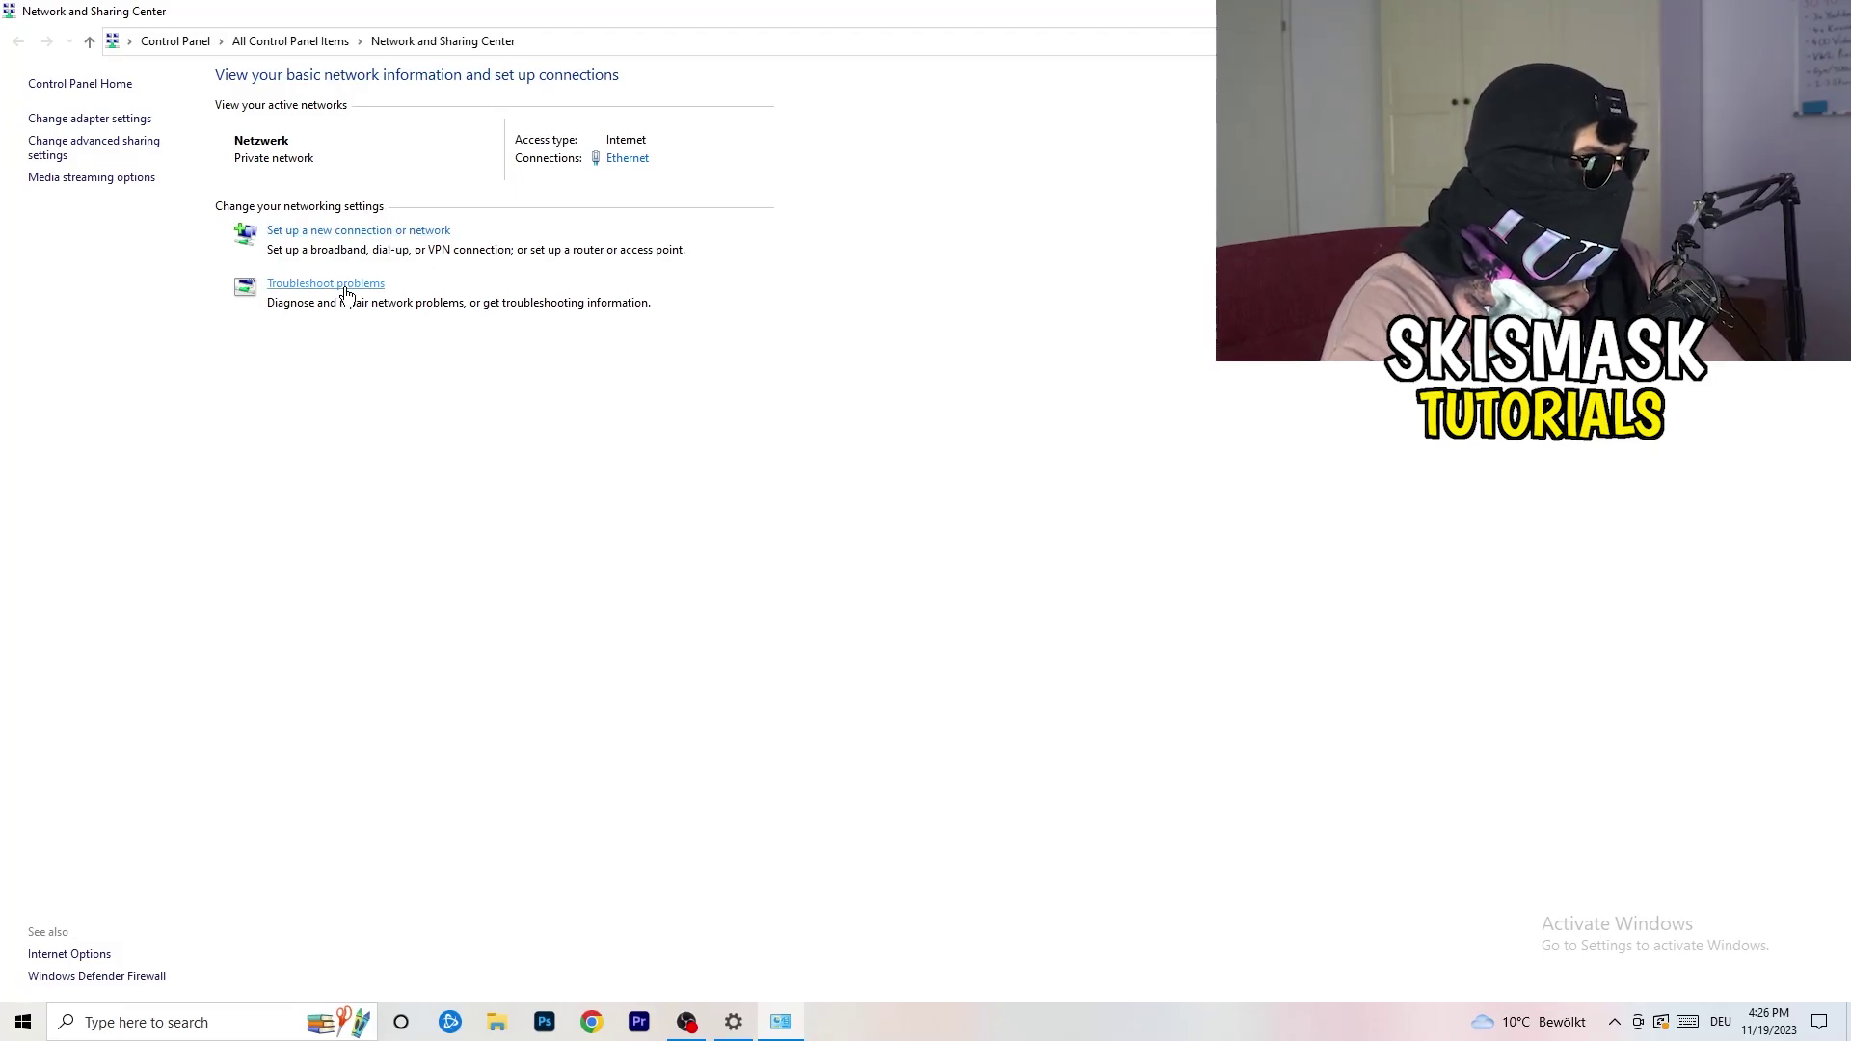
left_click(628, 161)
left_click_drag(925, 308, 471, 189)
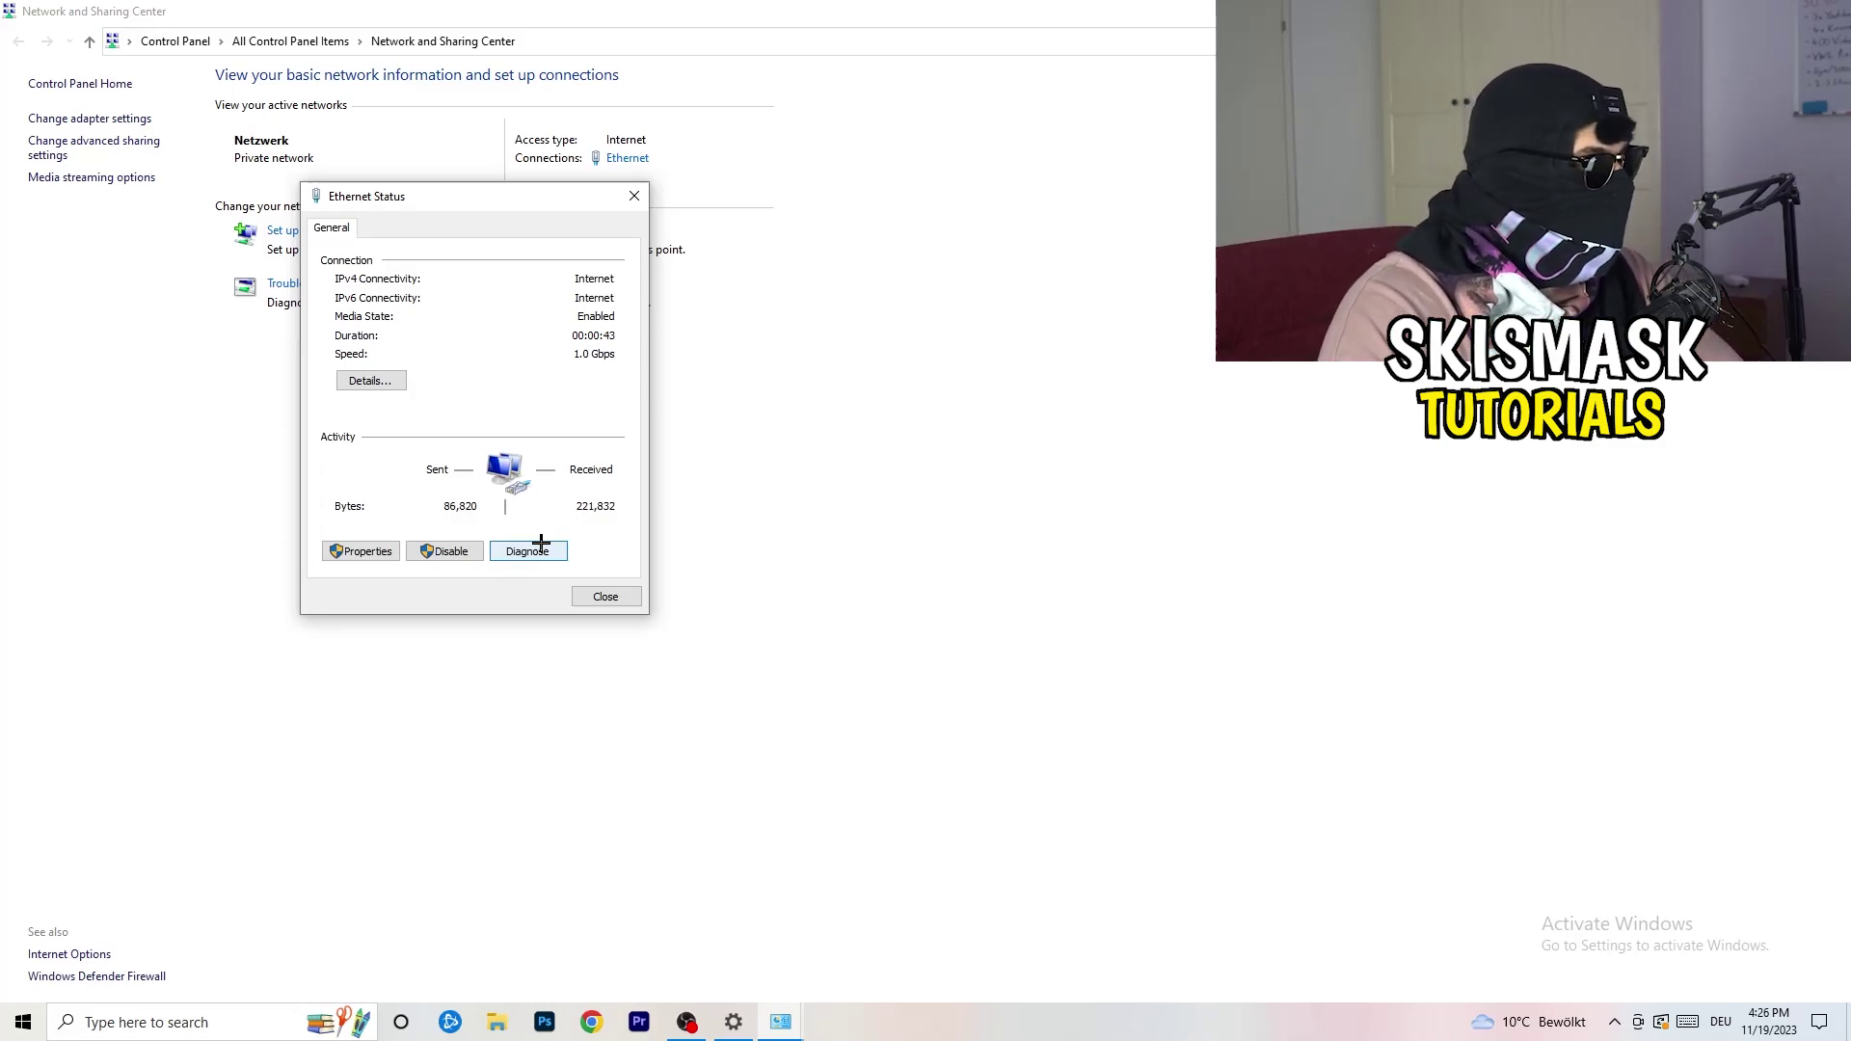
left_click(378, 549)
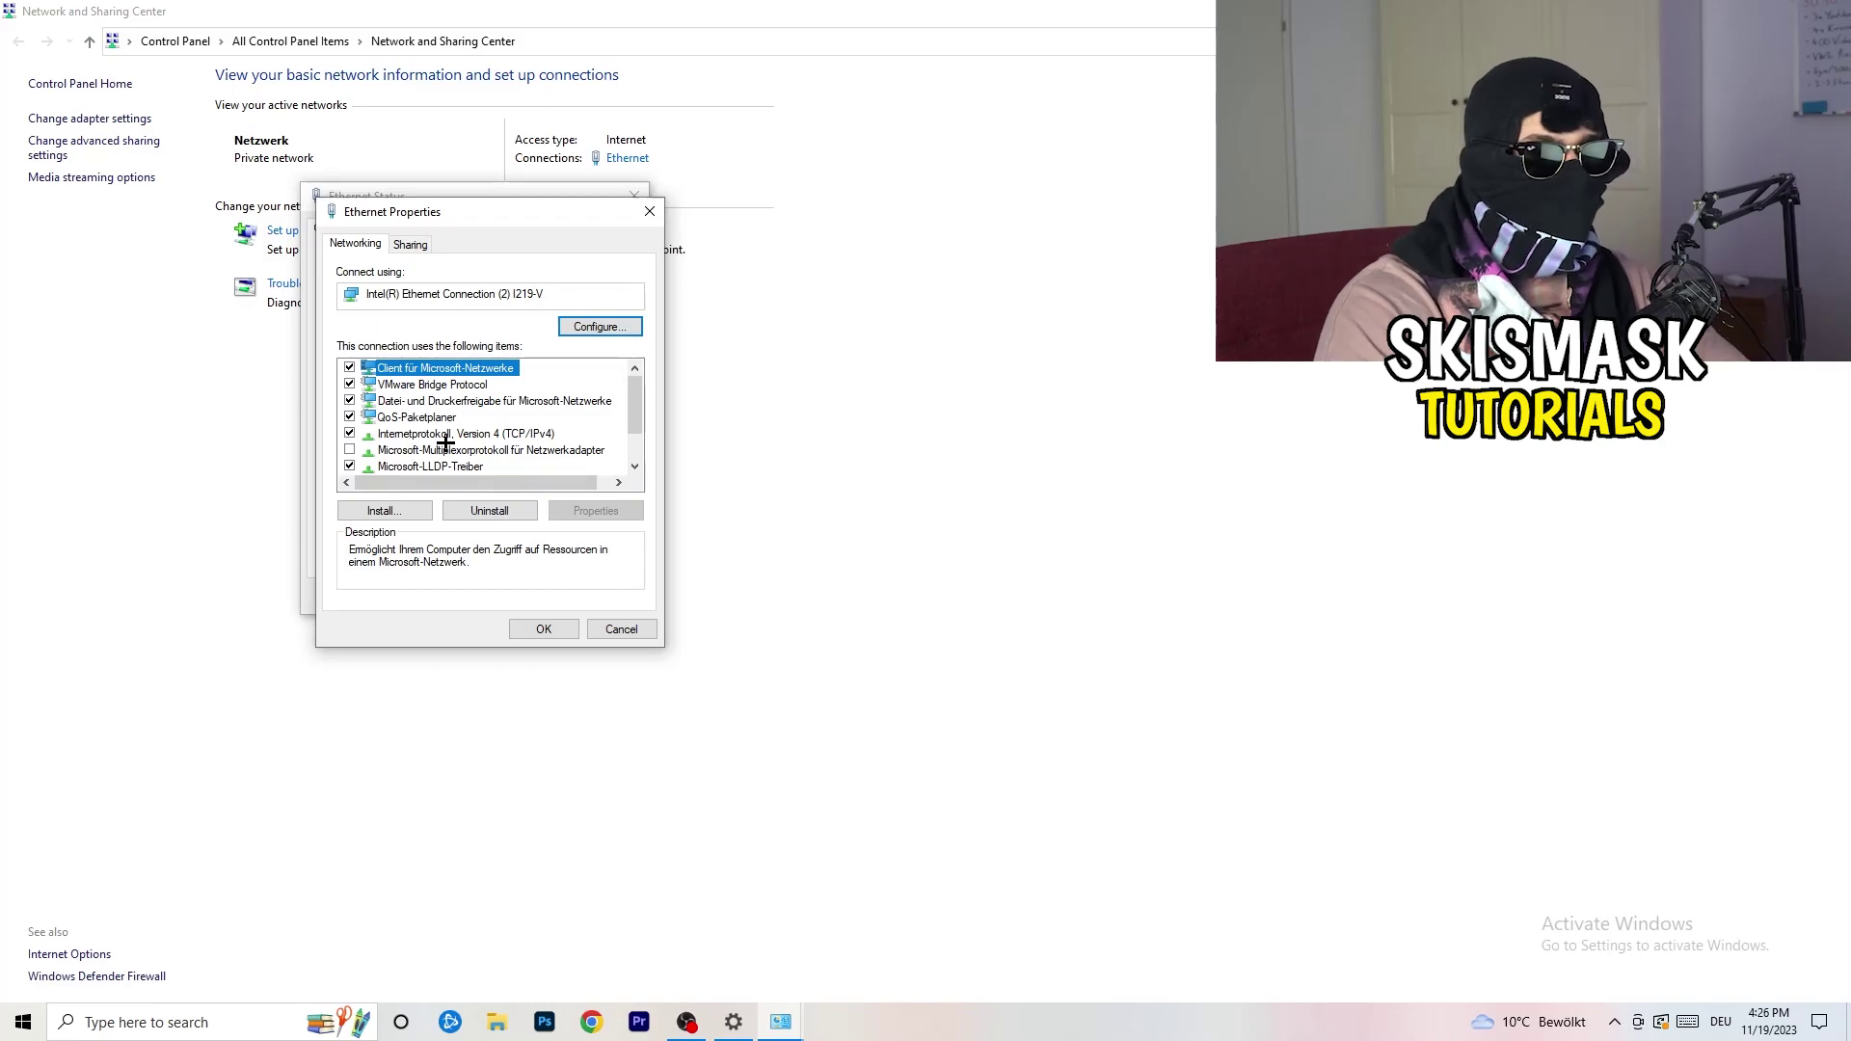
- Look through the Ethernet connection's items and open the properties of Internetprotokoll, Version 4 (TCP/IPv4)
scroll(446, 434, "down", 1)
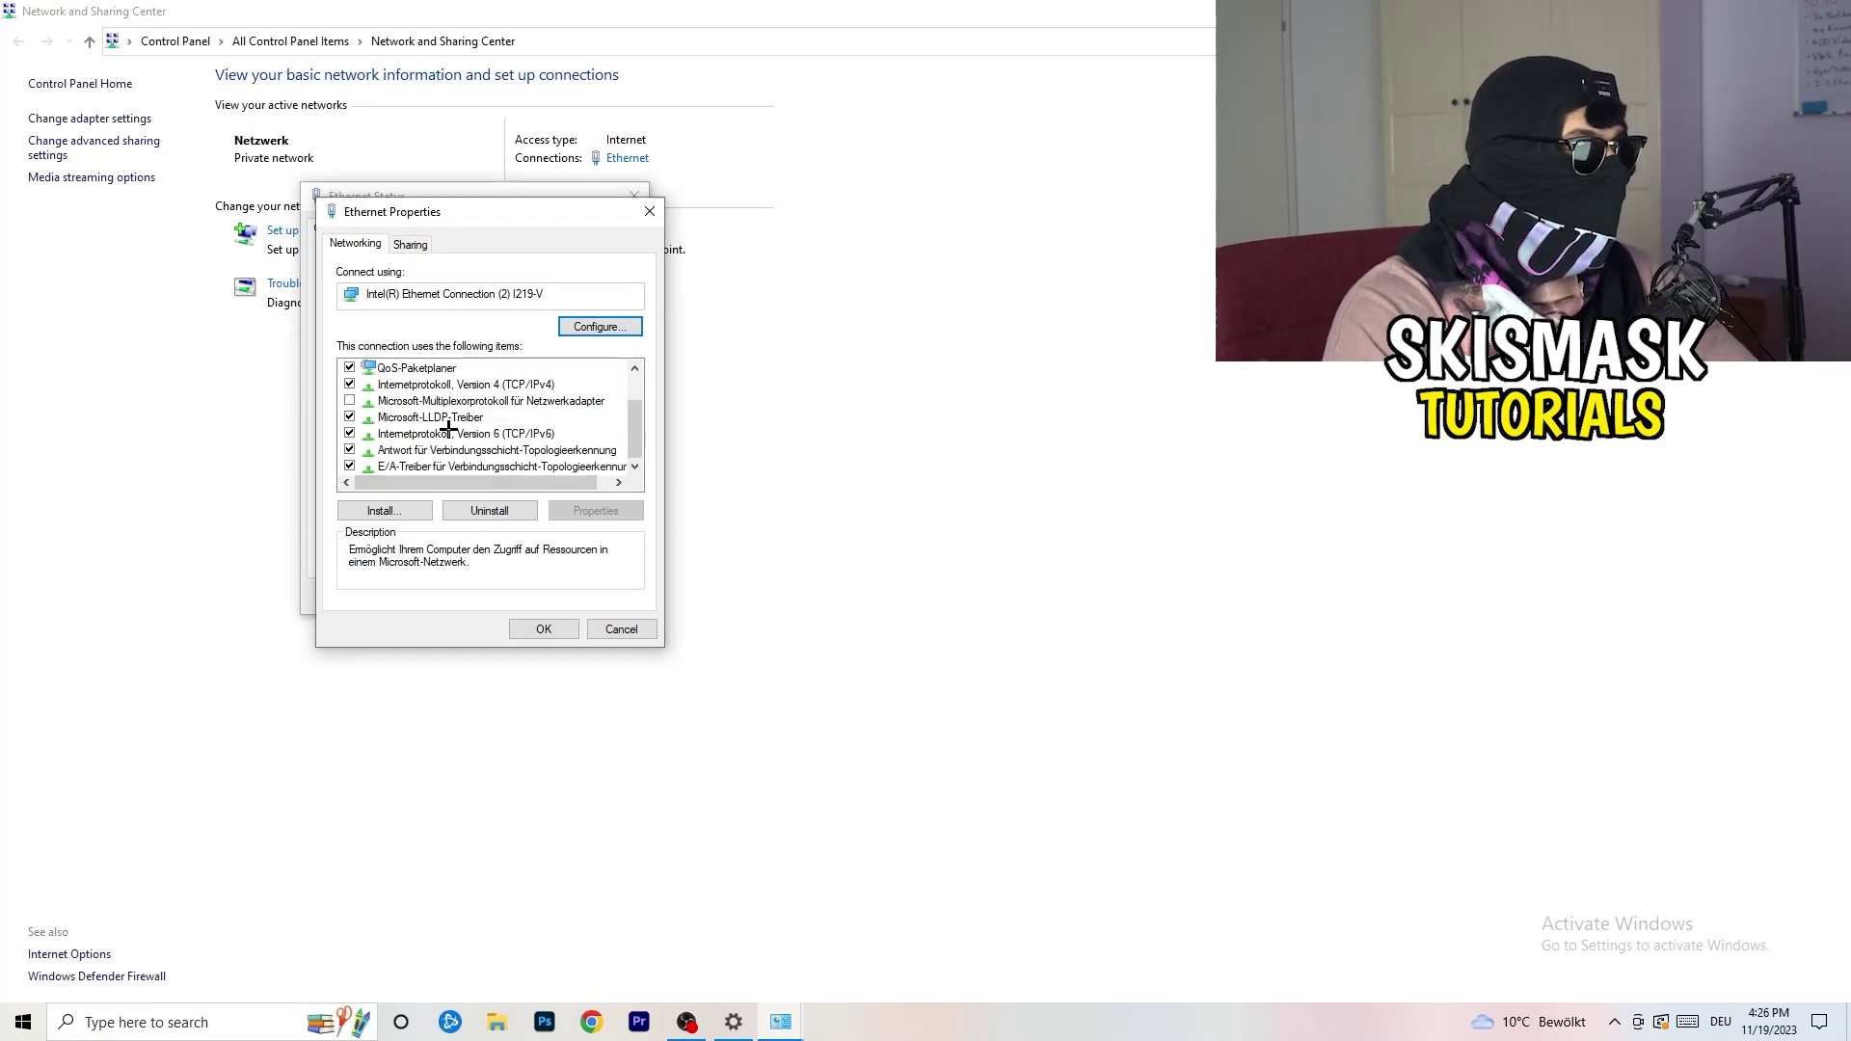
scroll(460, 425, "up", 1)
scroll(460, 425, "down", 1)
scroll(453, 420, "up", 1)
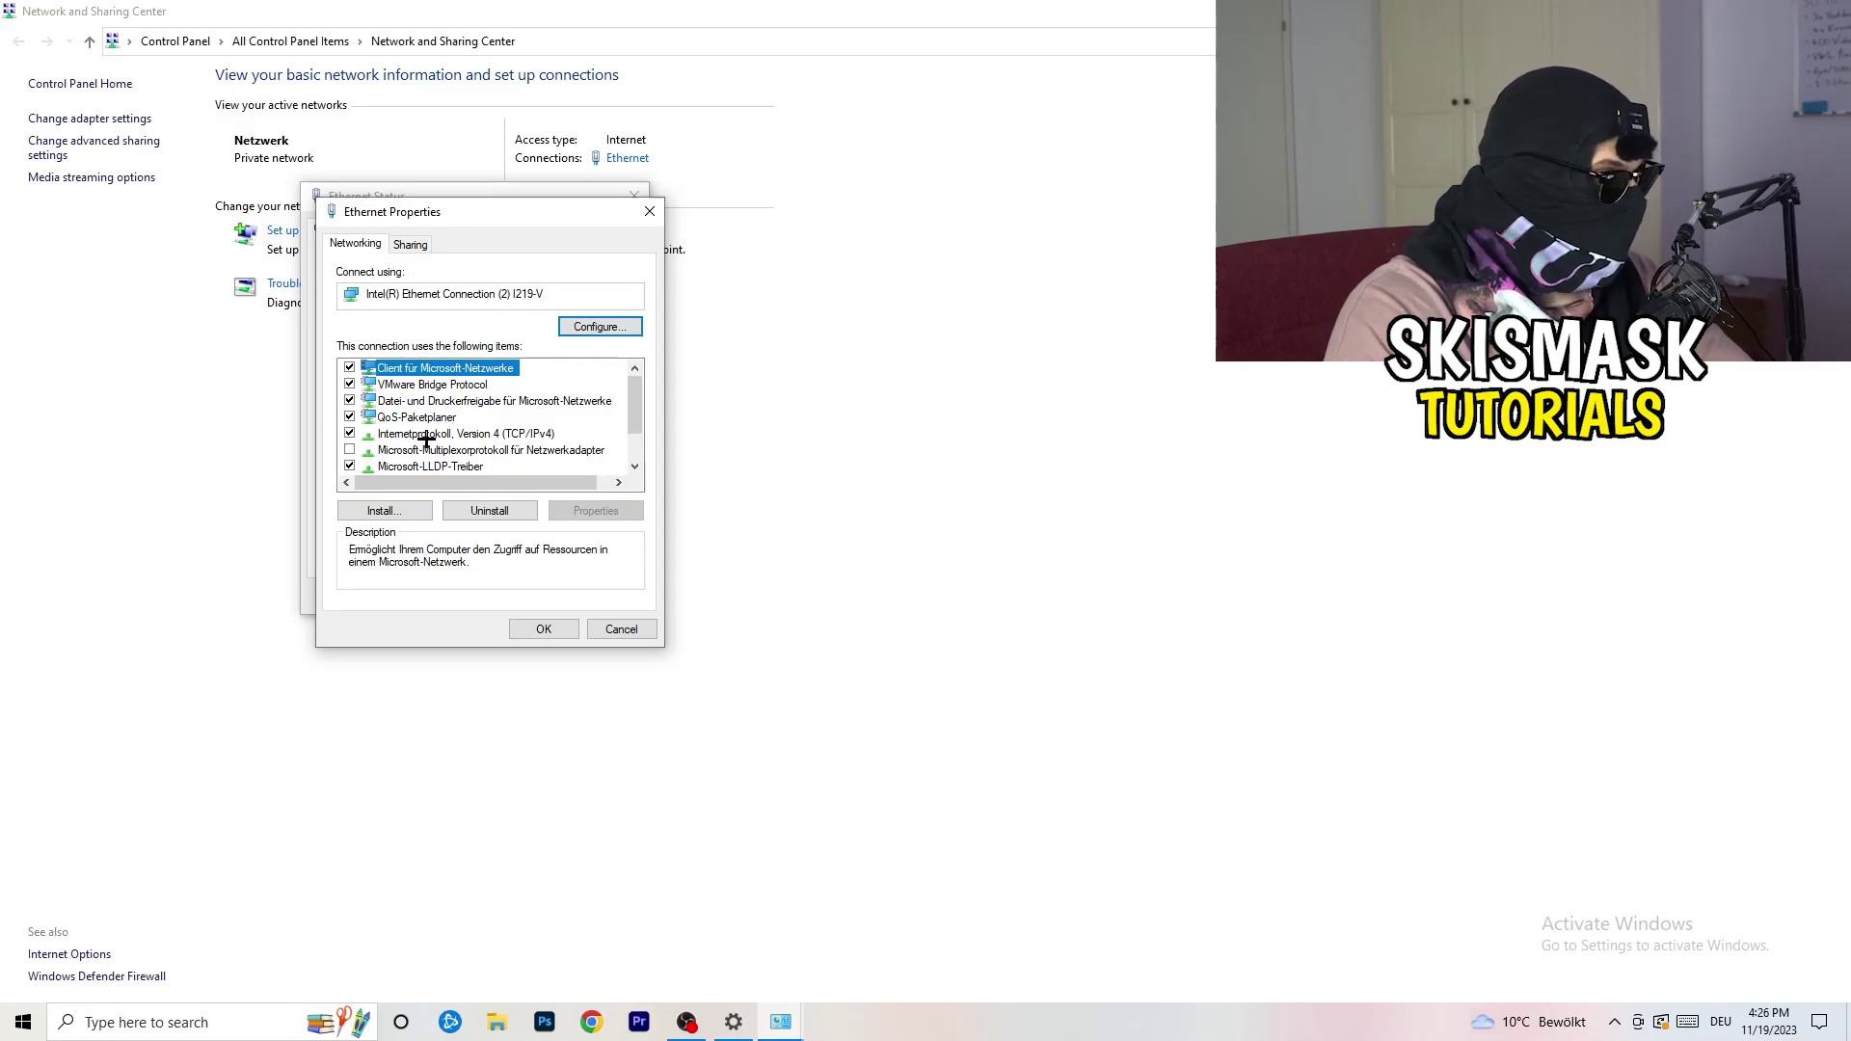
double_click(430, 436)
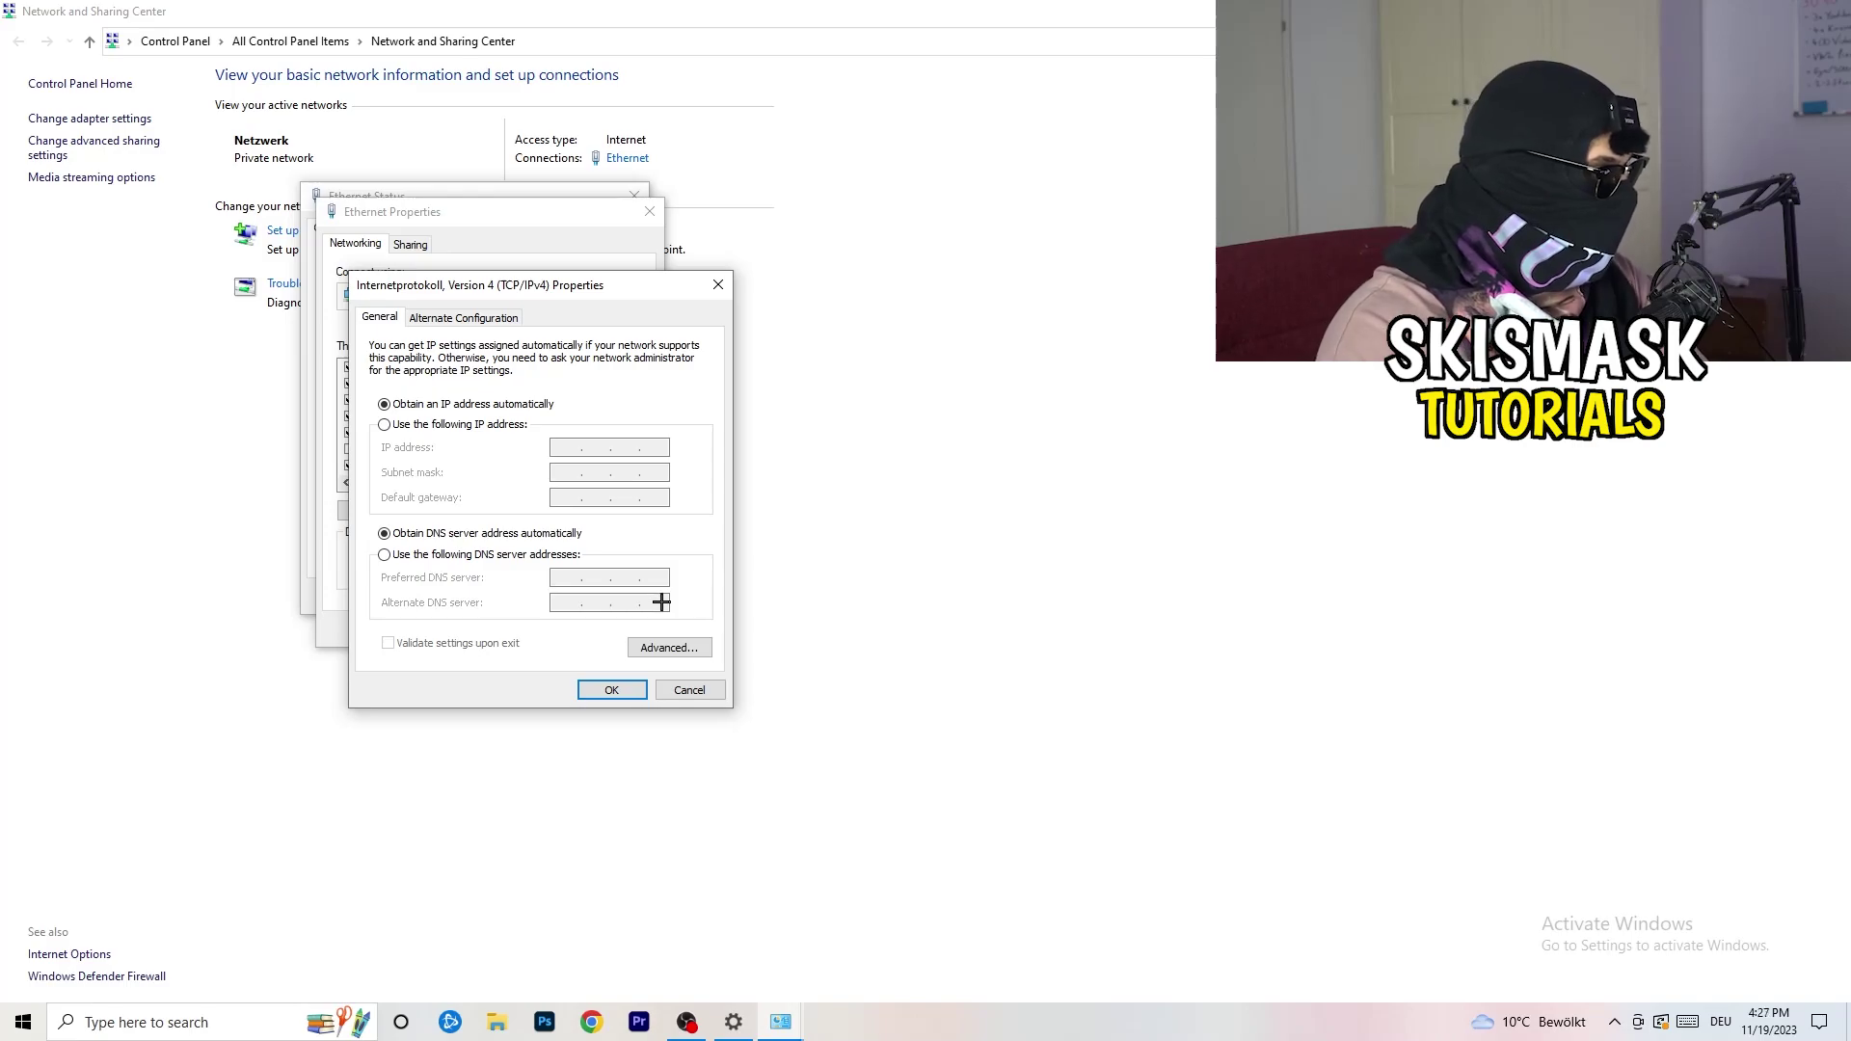
- Switch IPv4 to a manually specified IP address, leave the fields empty, and close all Ethernet dialogs without saving
left_click(389, 426)
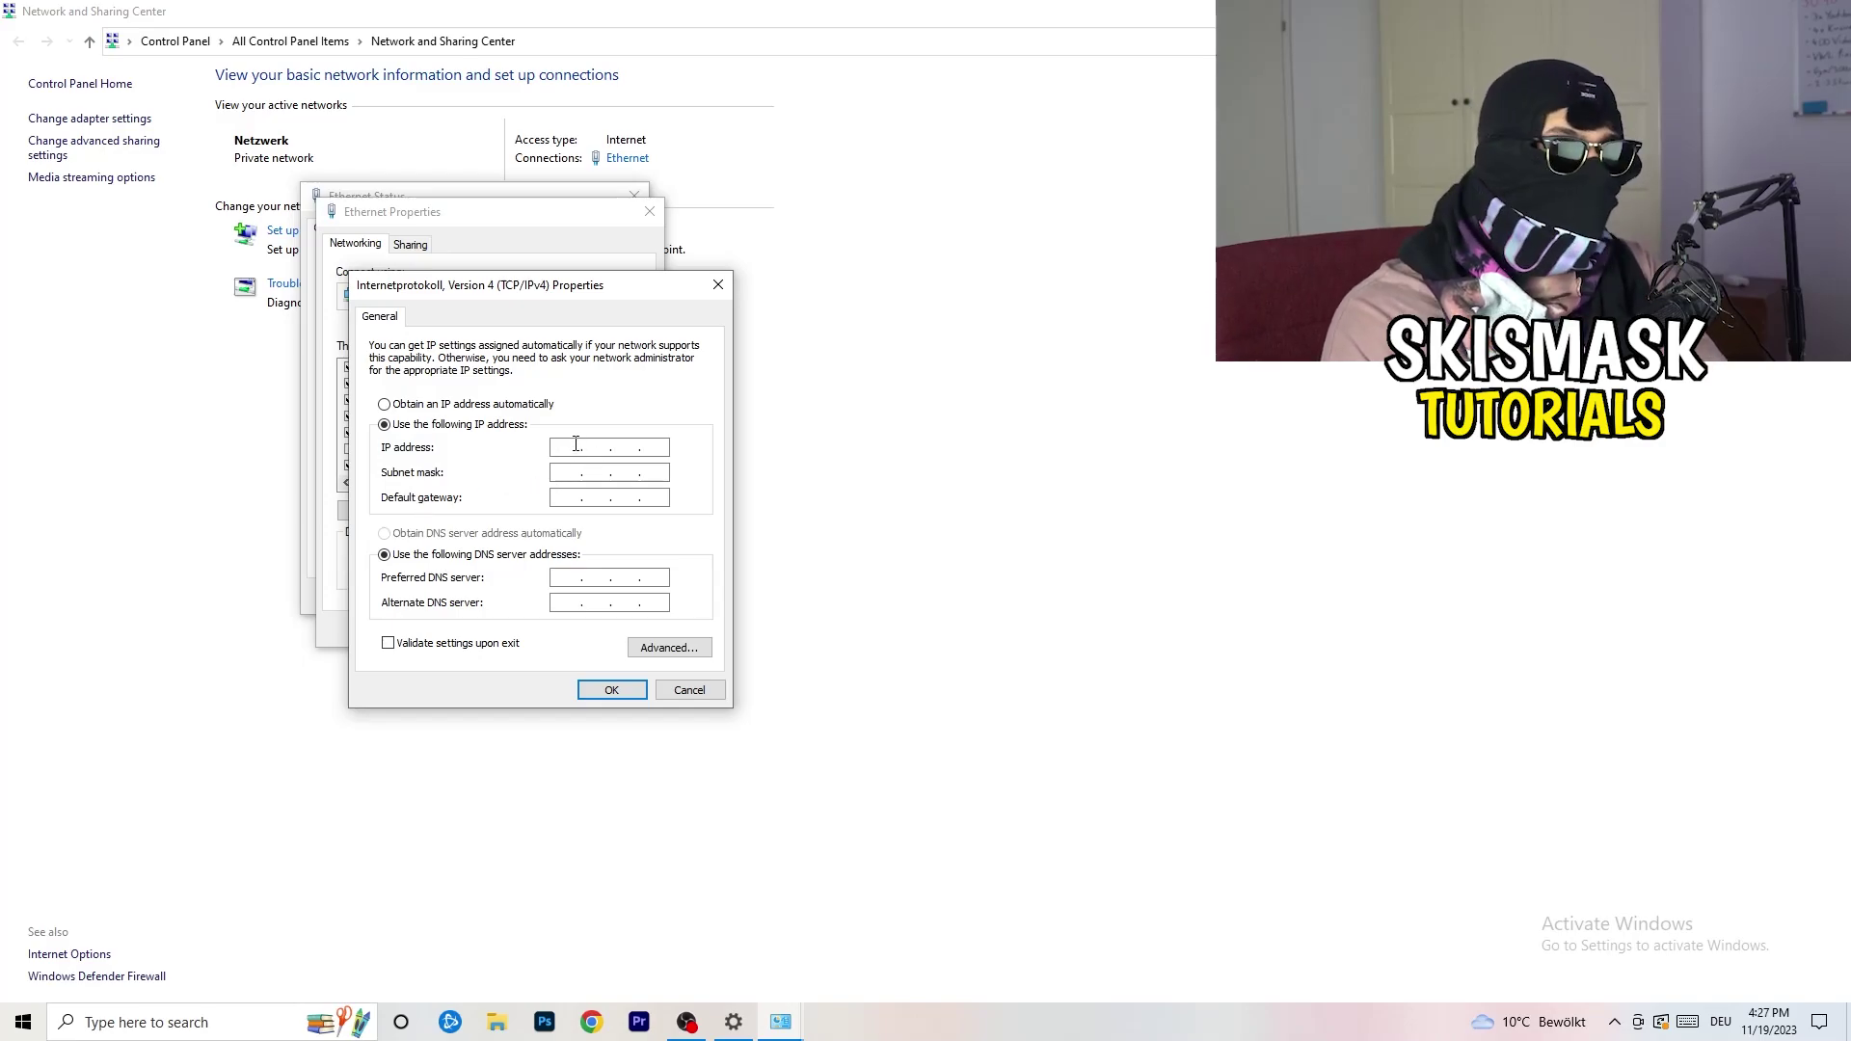
left_click(575, 446)
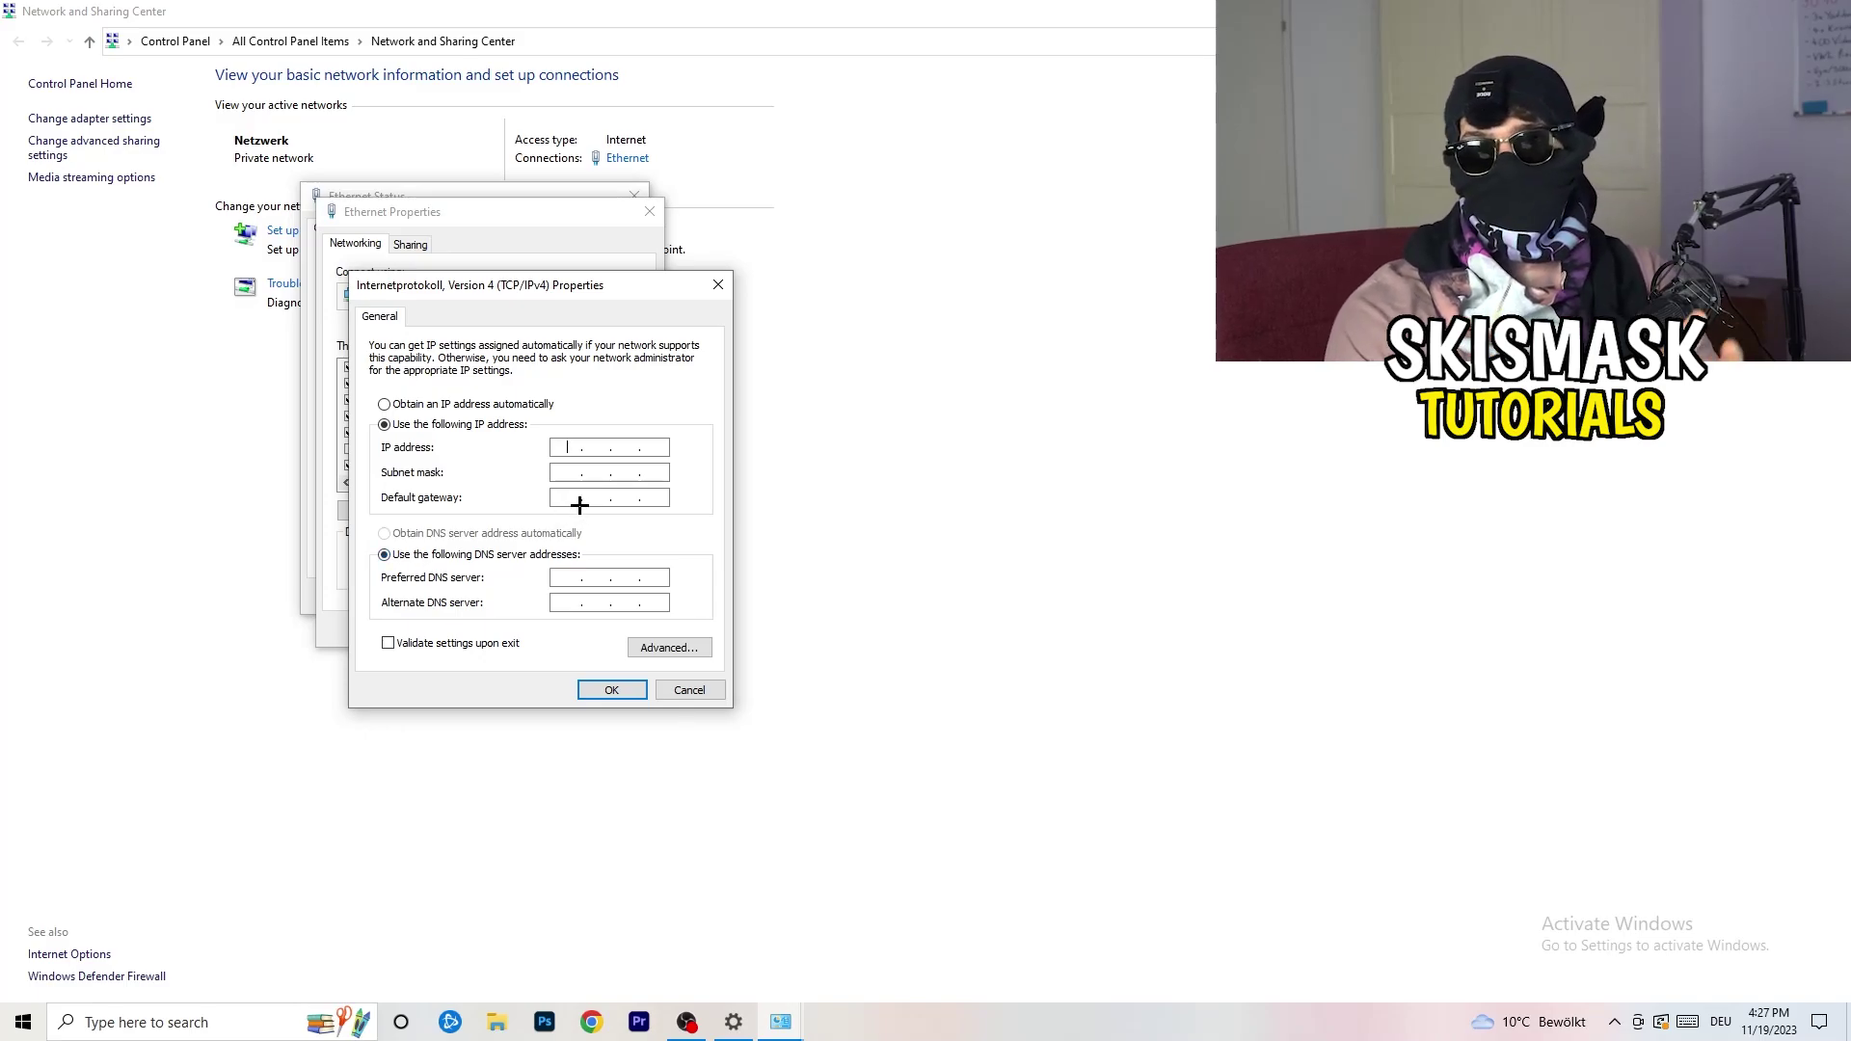
left_click(718, 281)
left_click(649, 210)
left_click(633, 196)
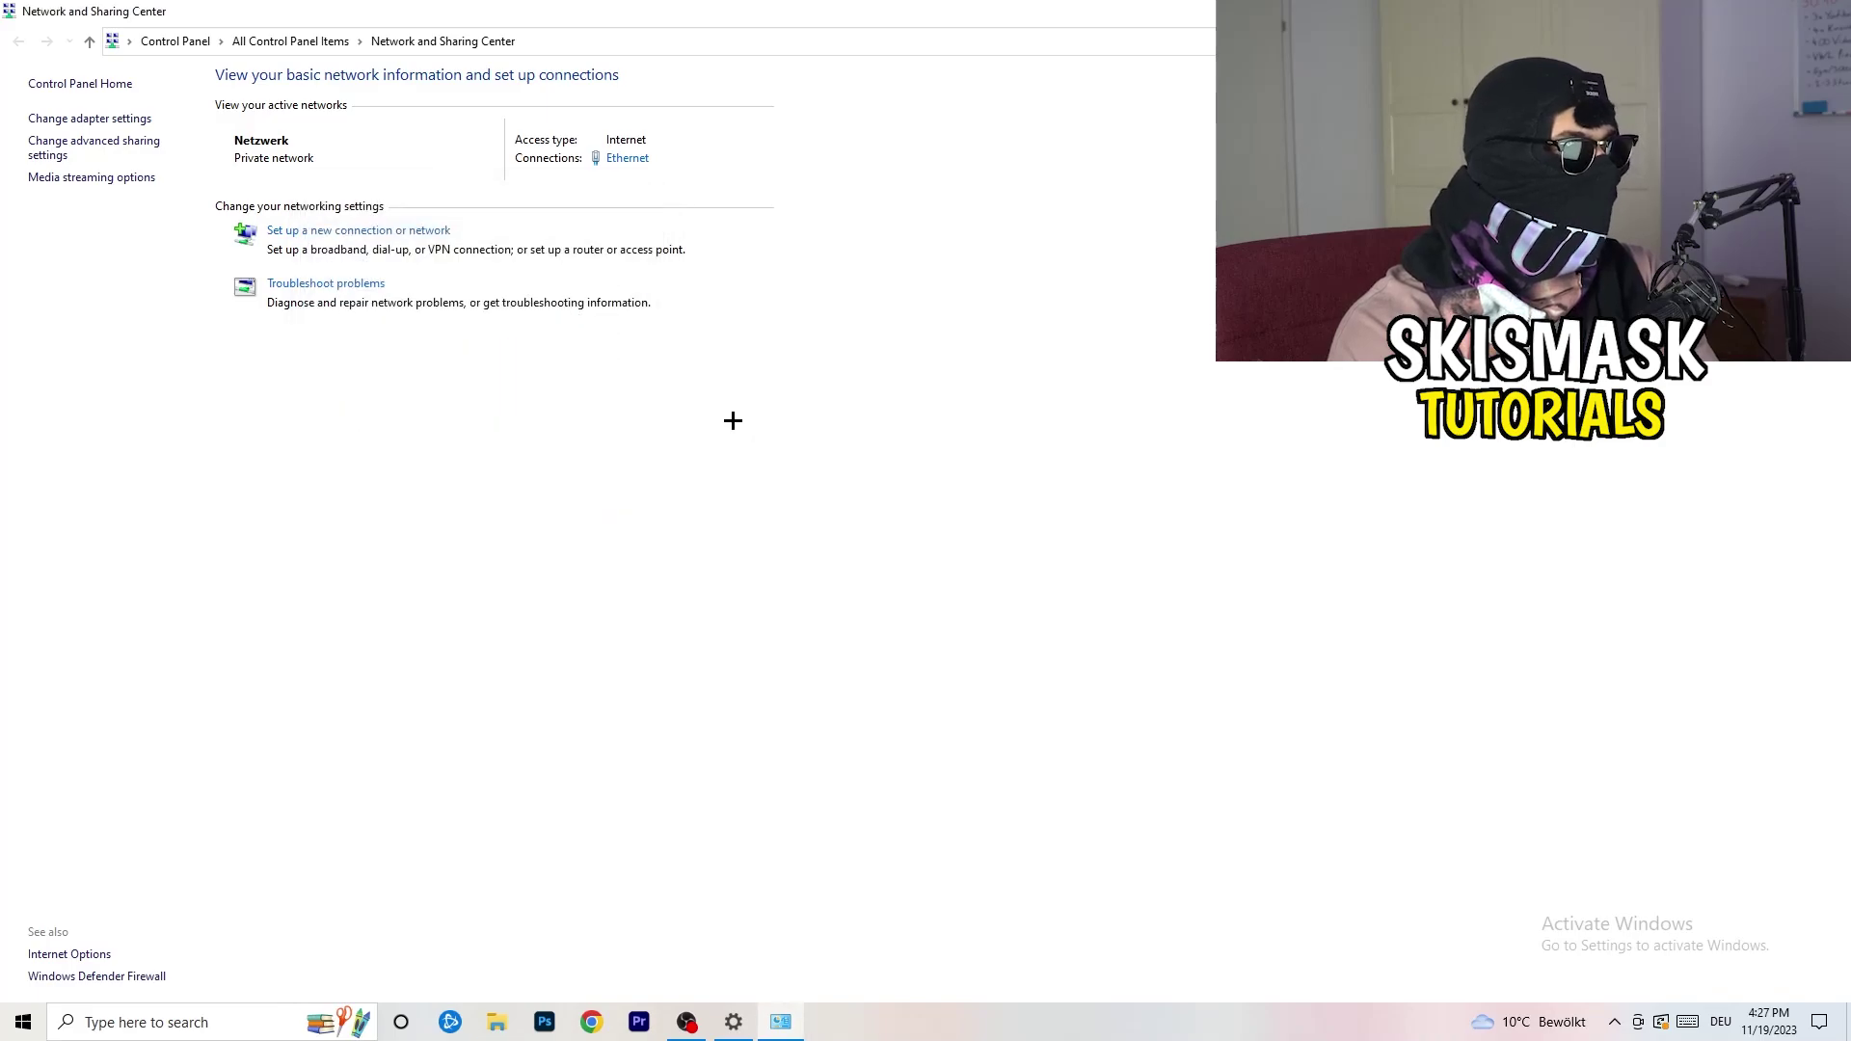
- Close the Network and Sharing Center, view the available networks from the network status page, and close Settings
key("alt+F4")
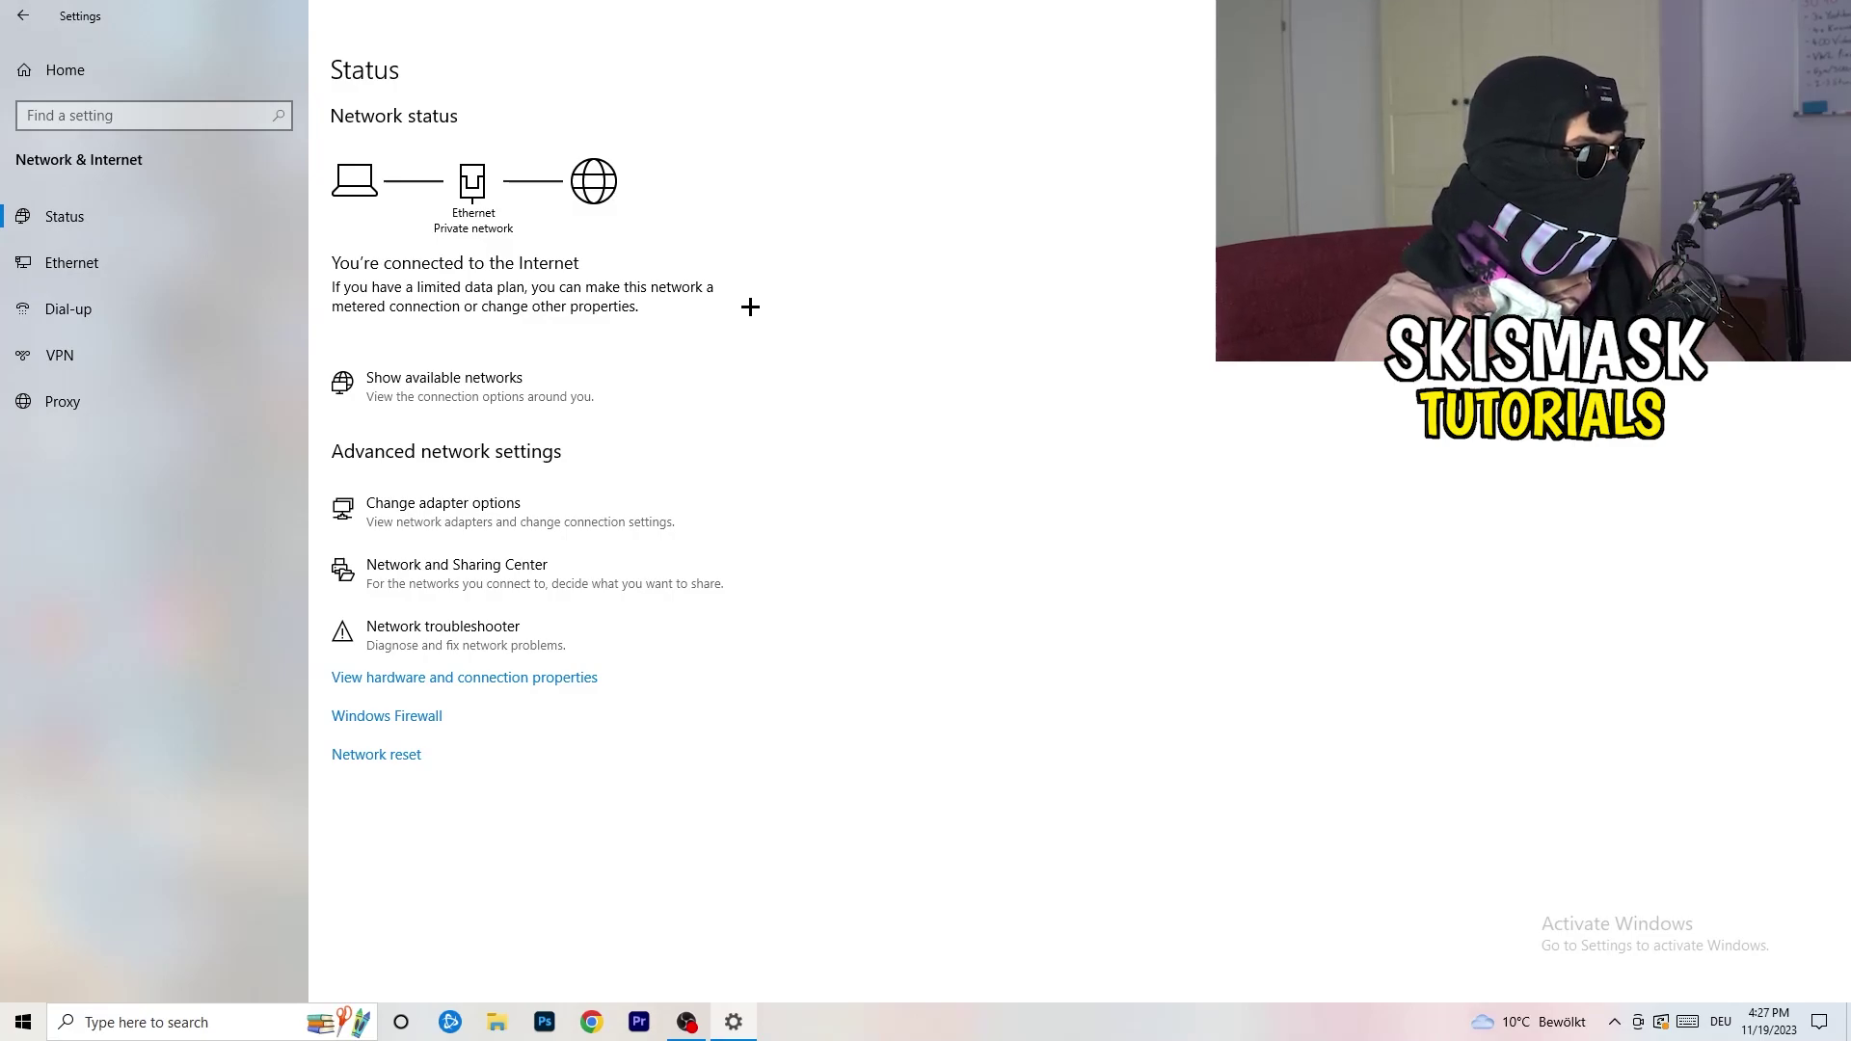
left_click(488, 378)
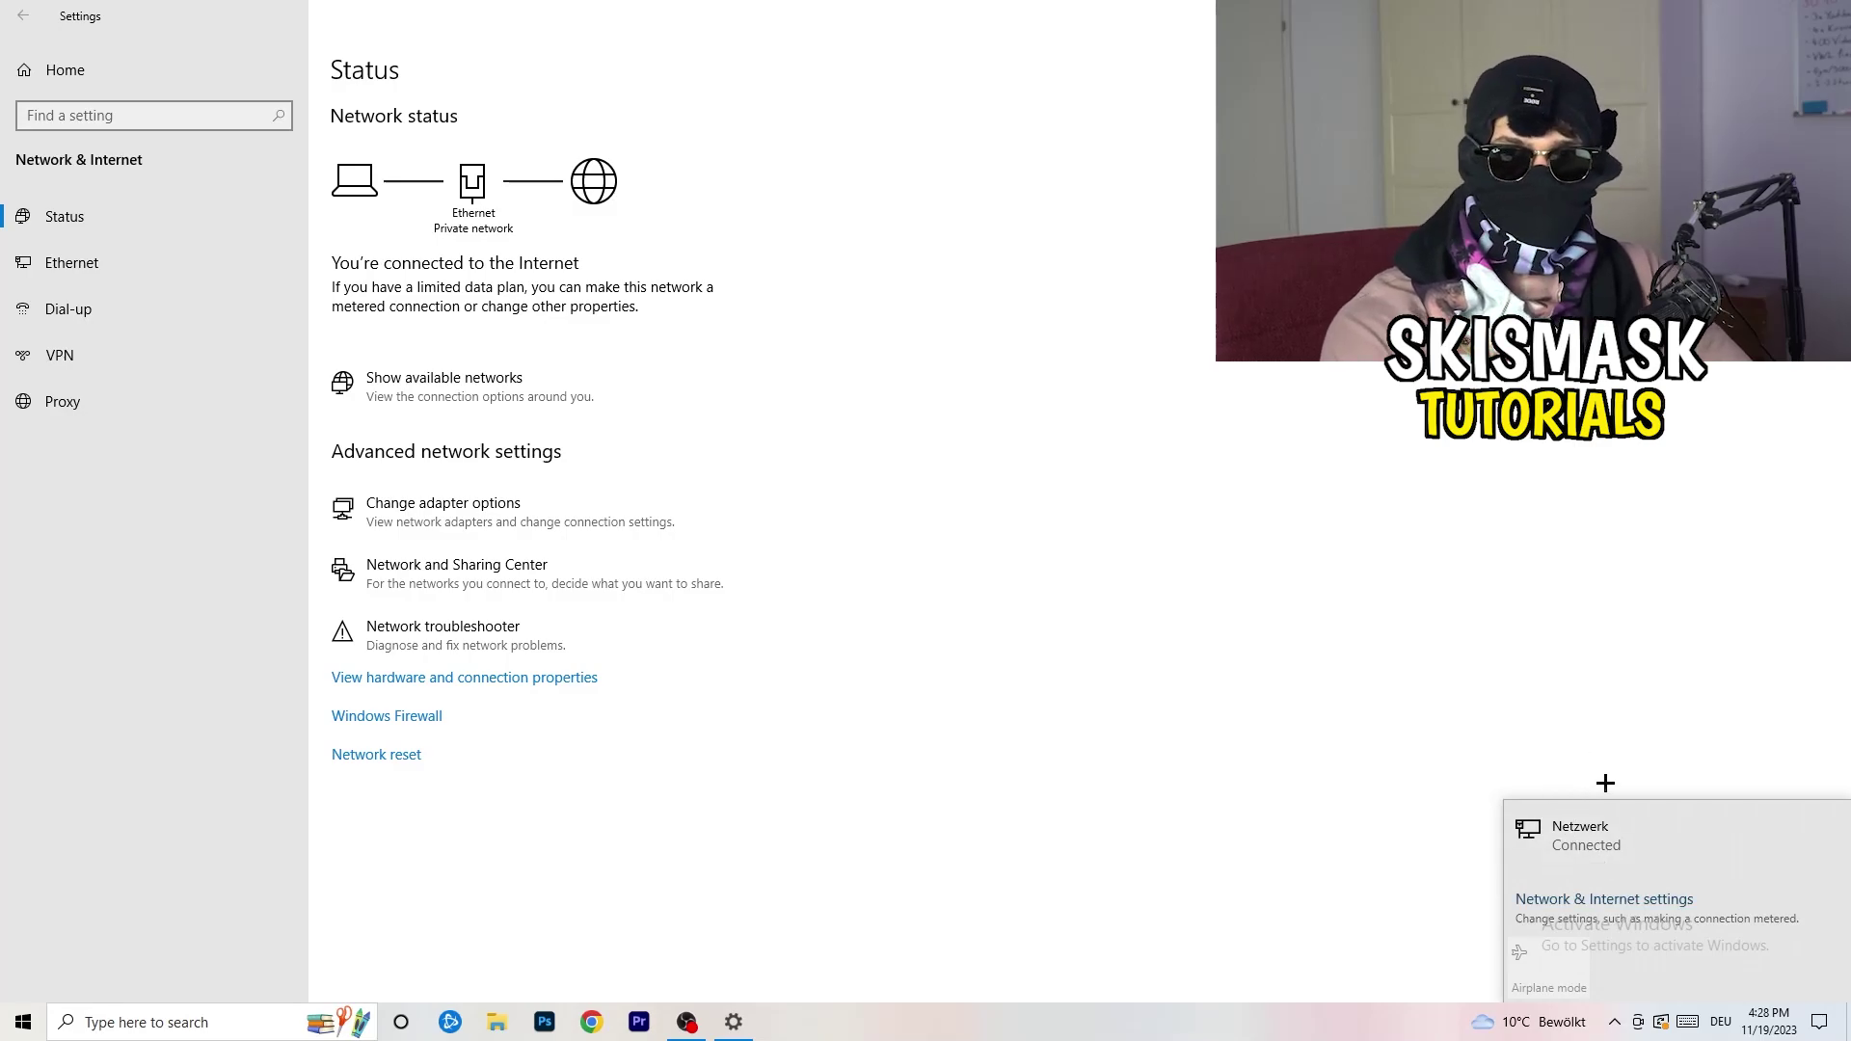
left_click(1581, 899)
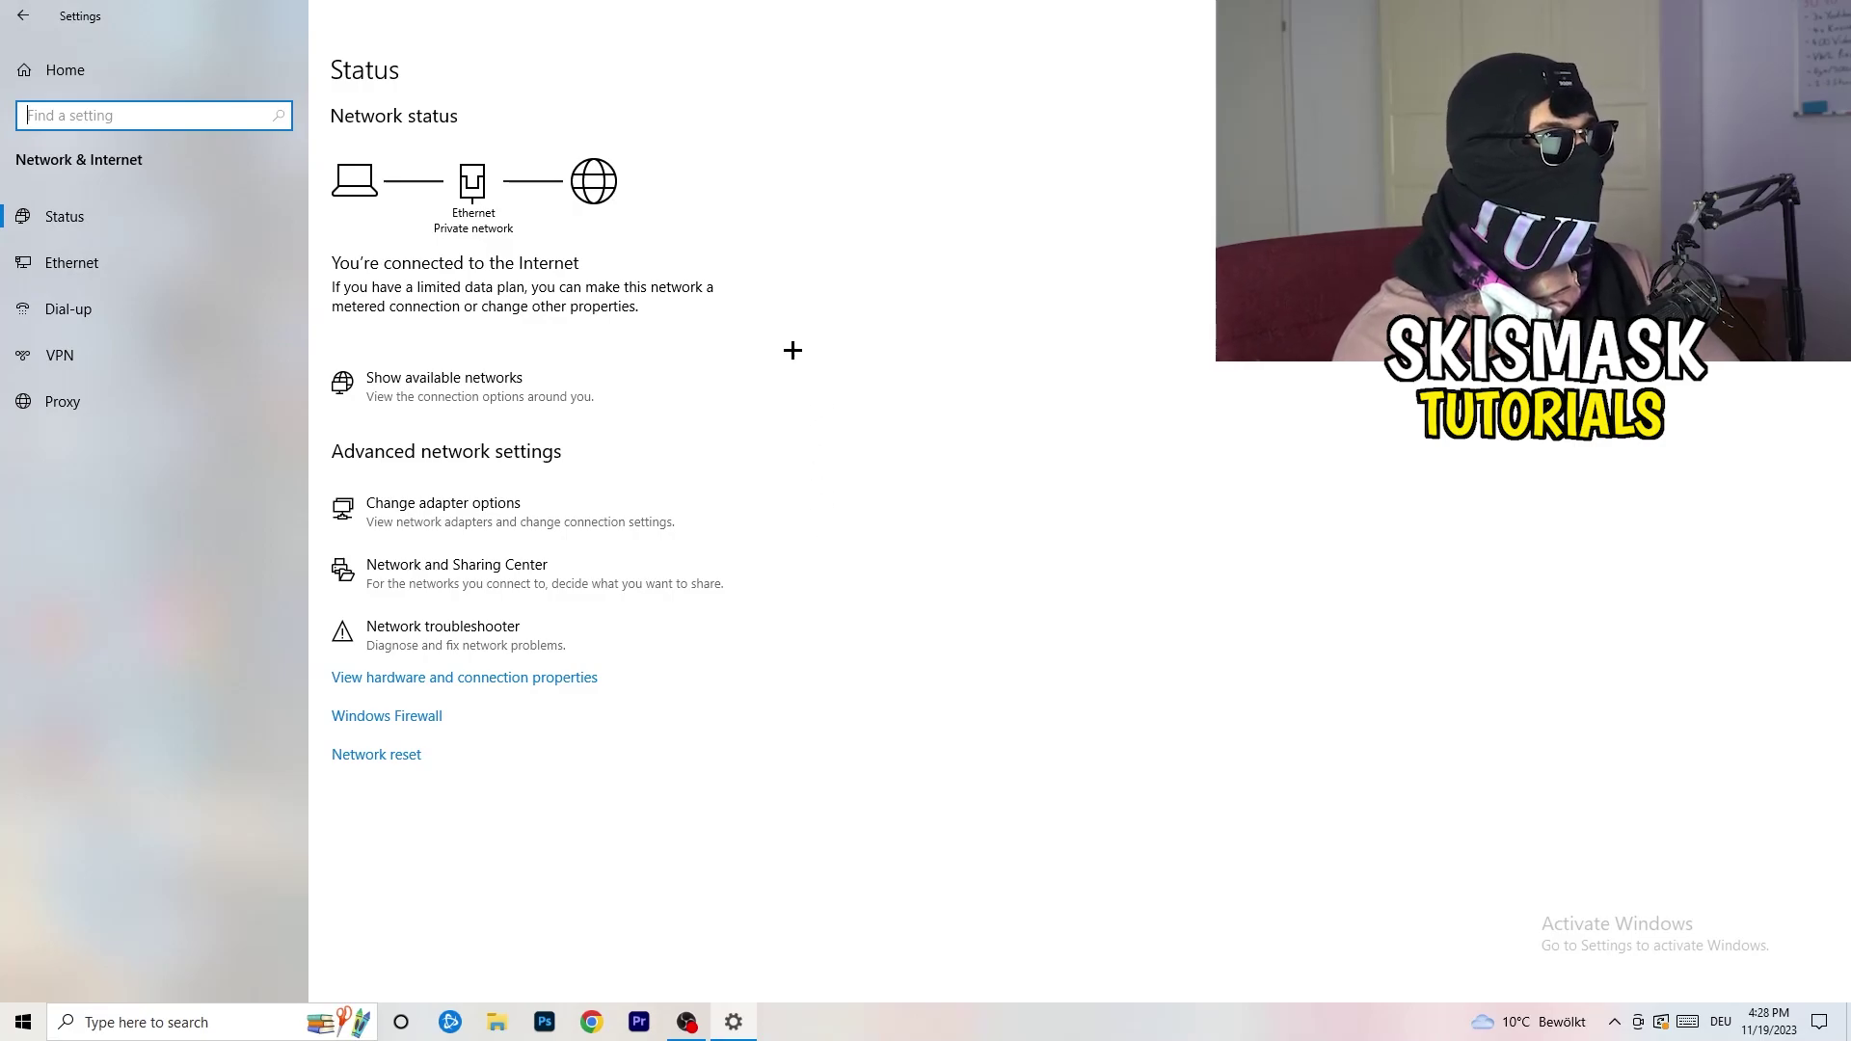
key("alt+F4")
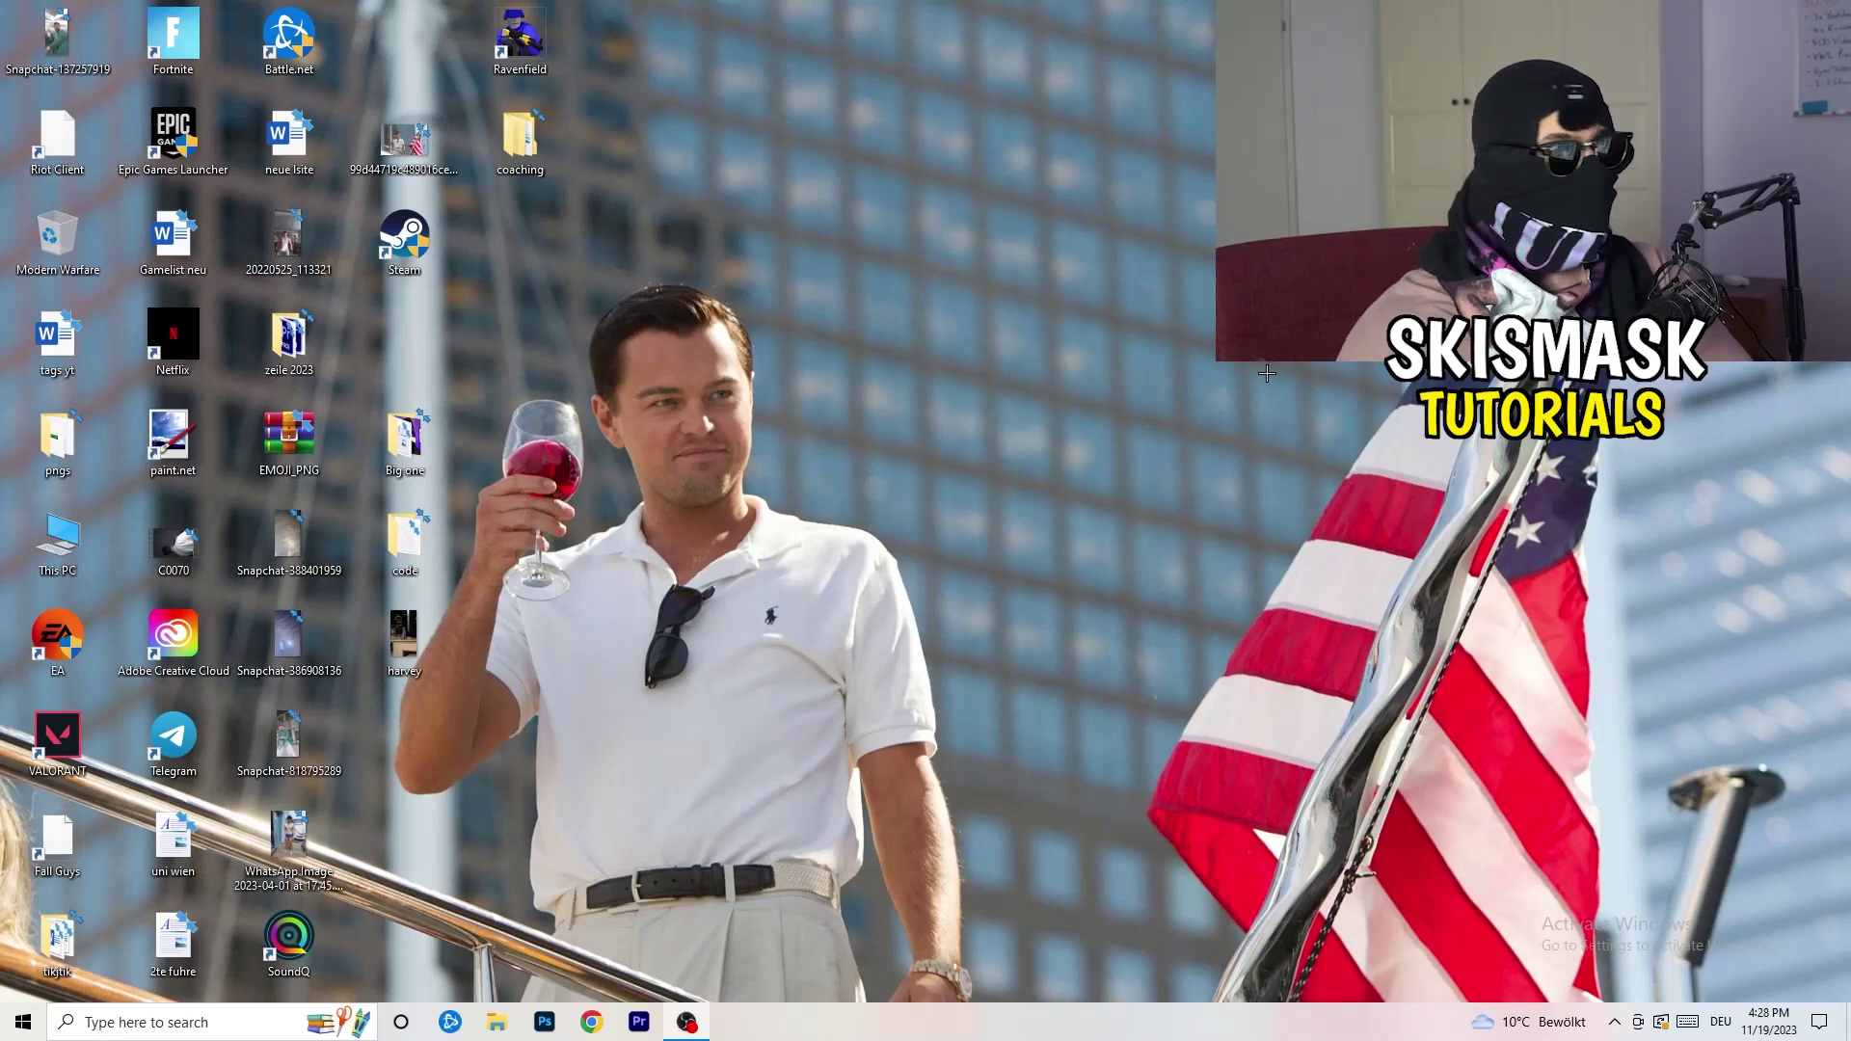
- Reopen Windows Settings and go to the Windows Update page under Update & Security
left_click(23, 1021)
left_click(23, 947)
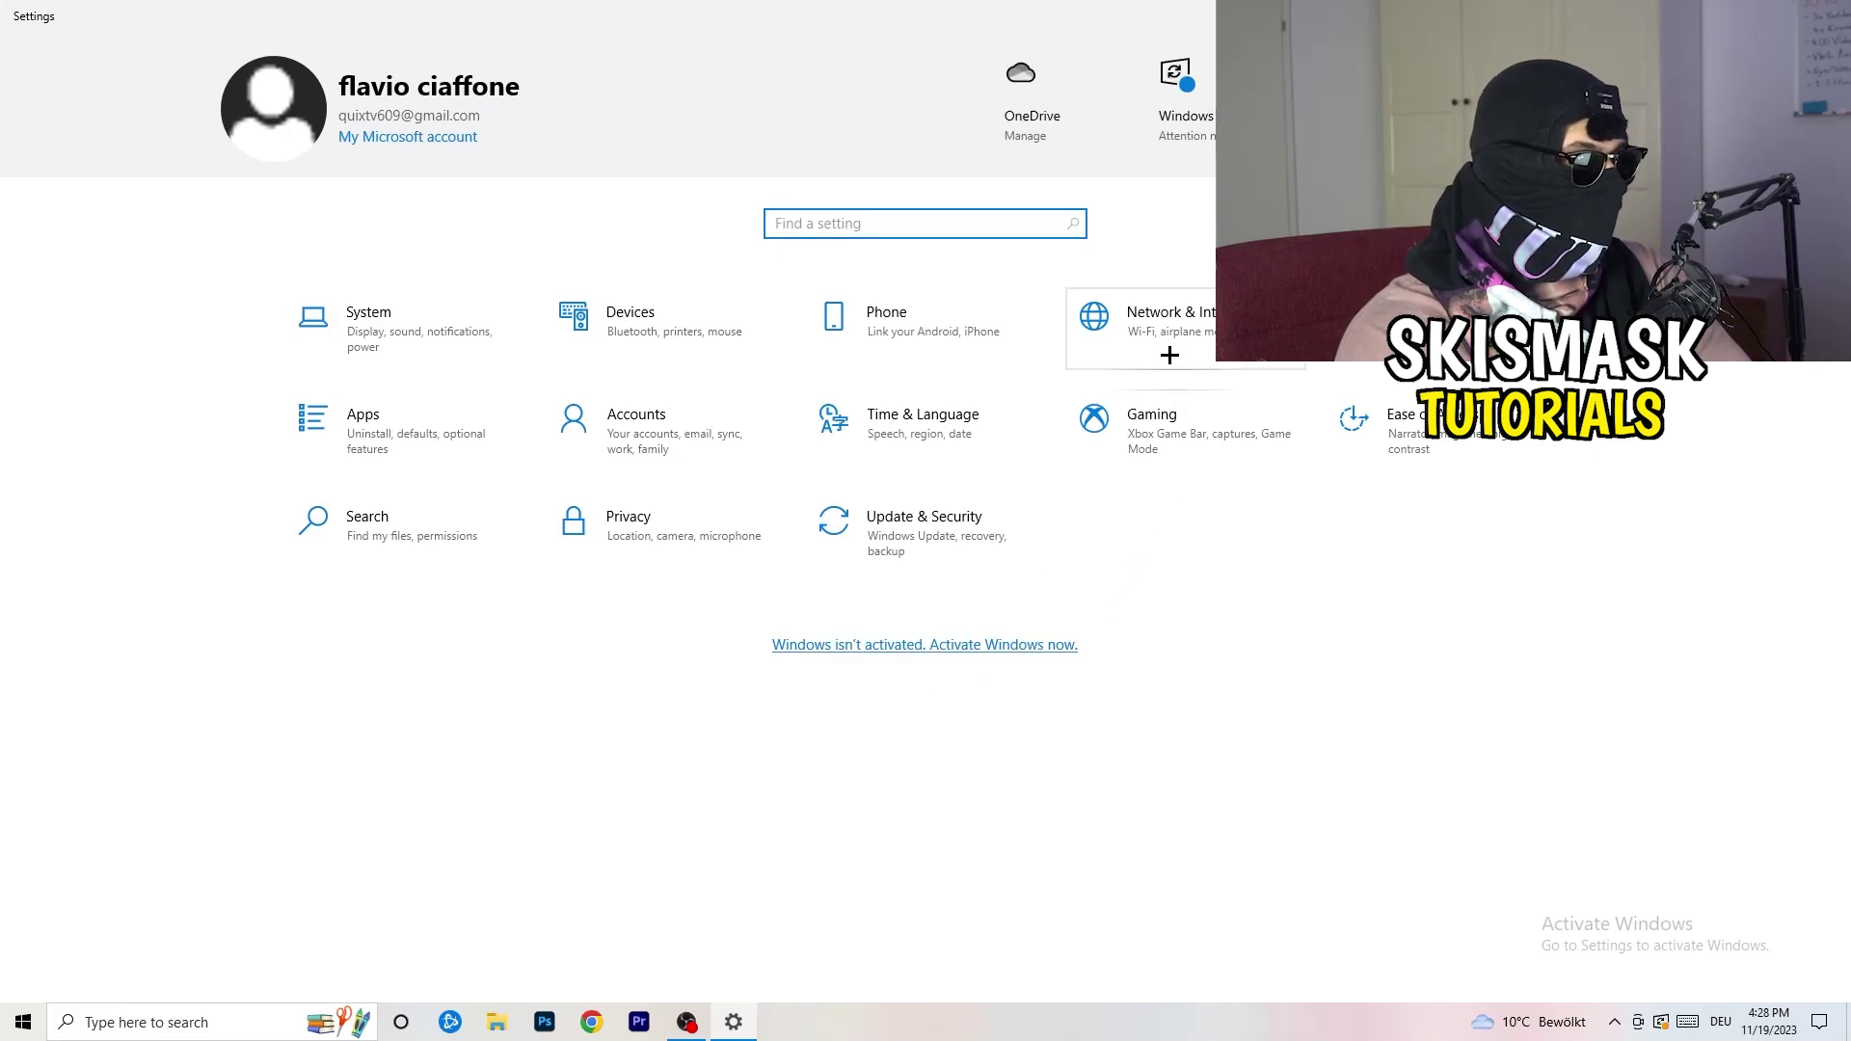
left_click(897, 525)
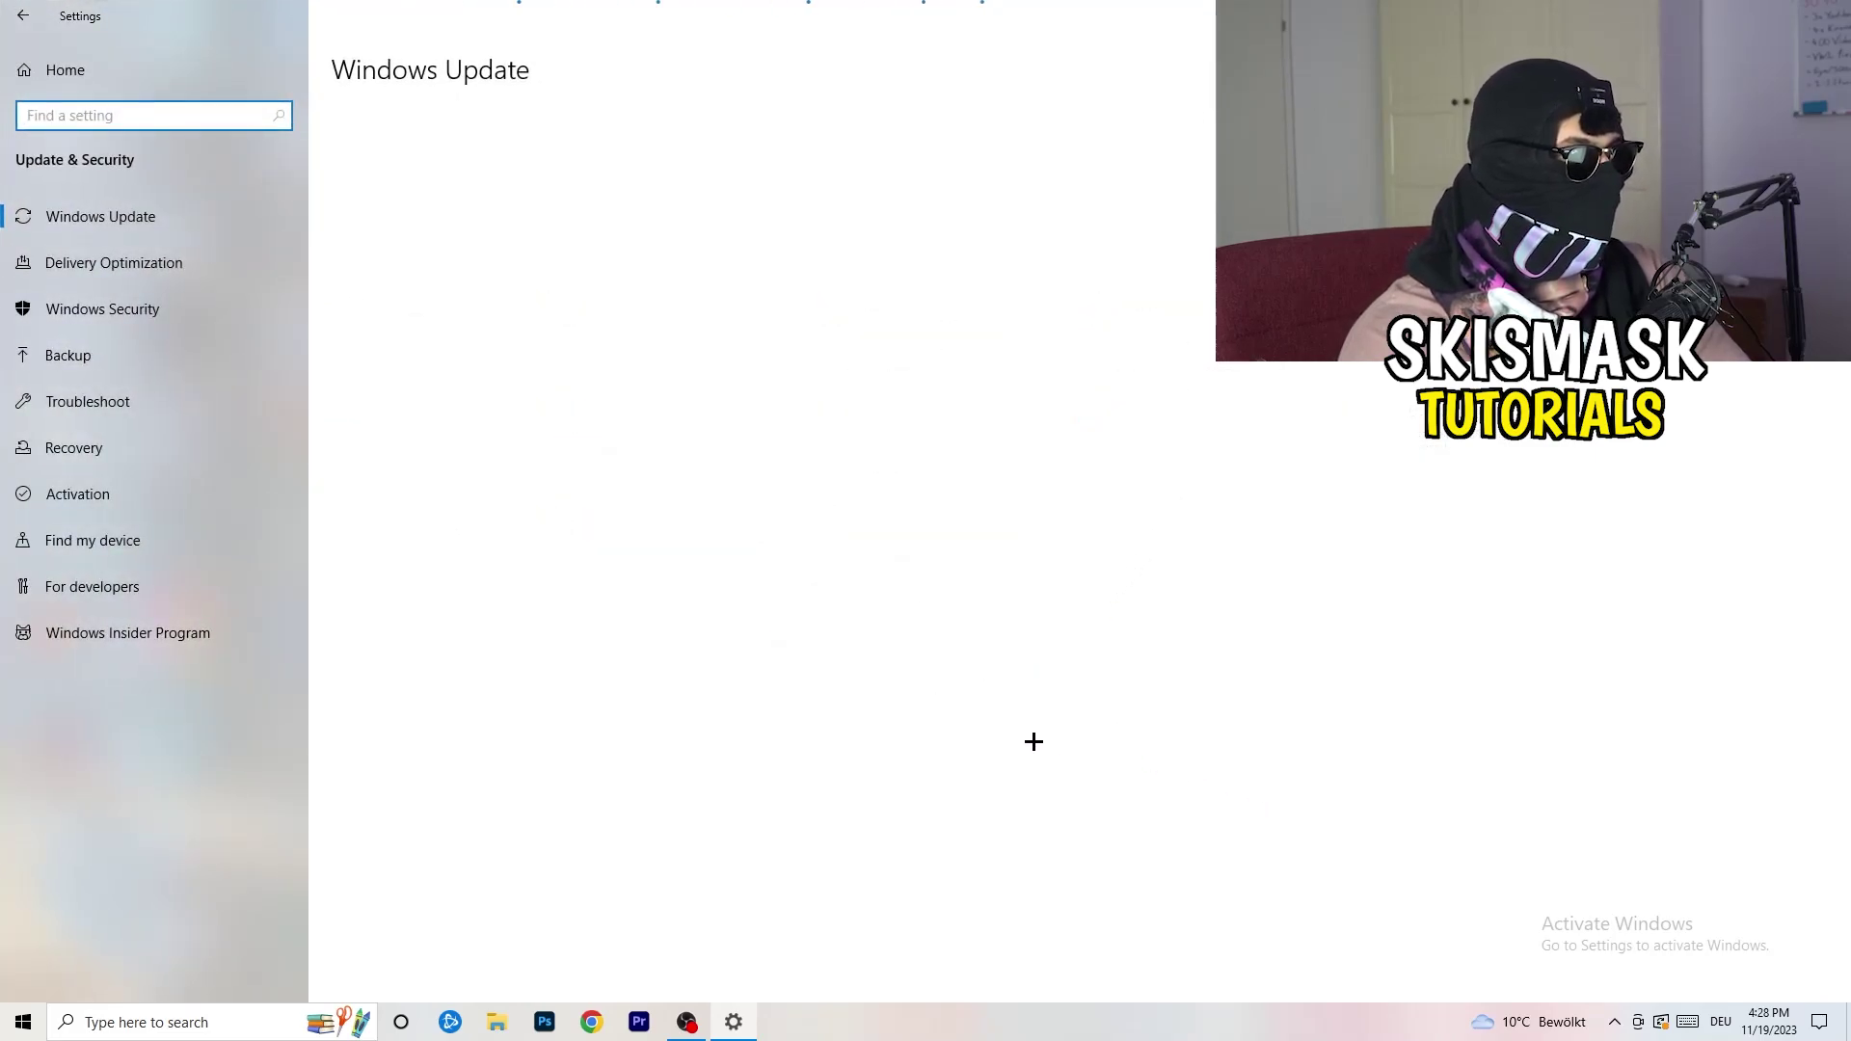